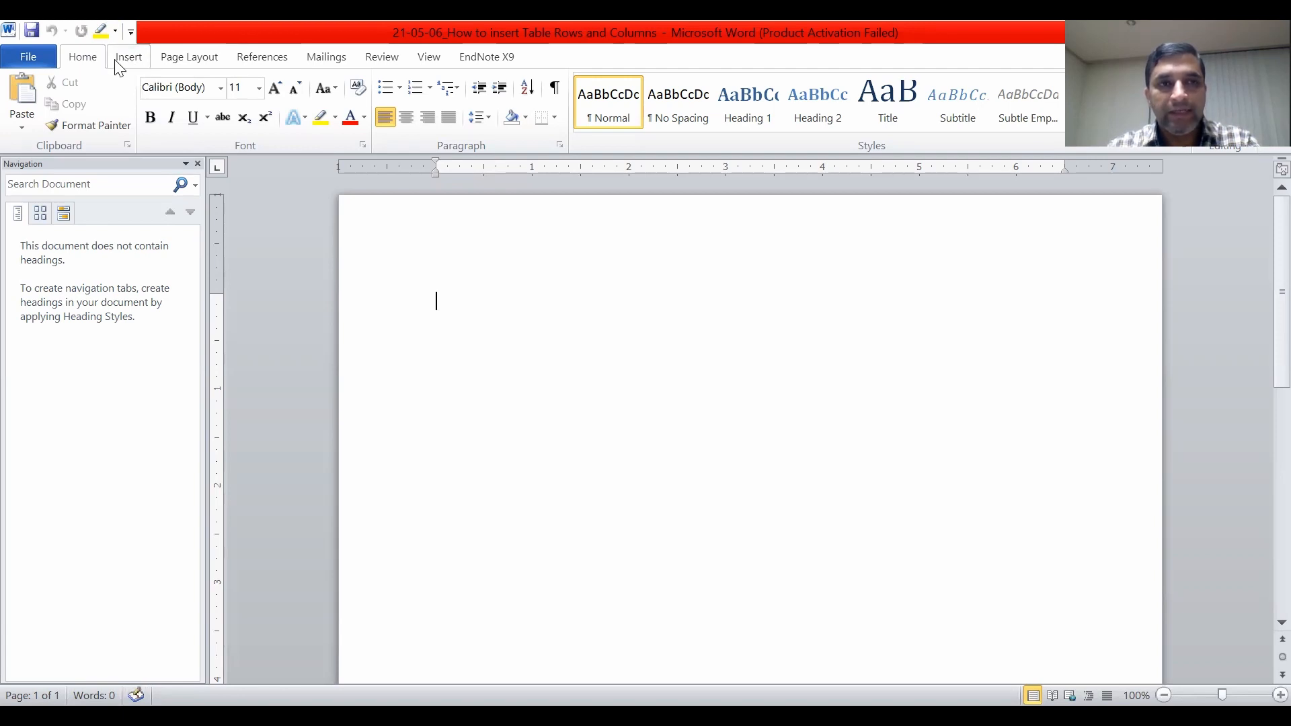
- Insert a table with four columns and one row at the start of the document
click(128, 58)
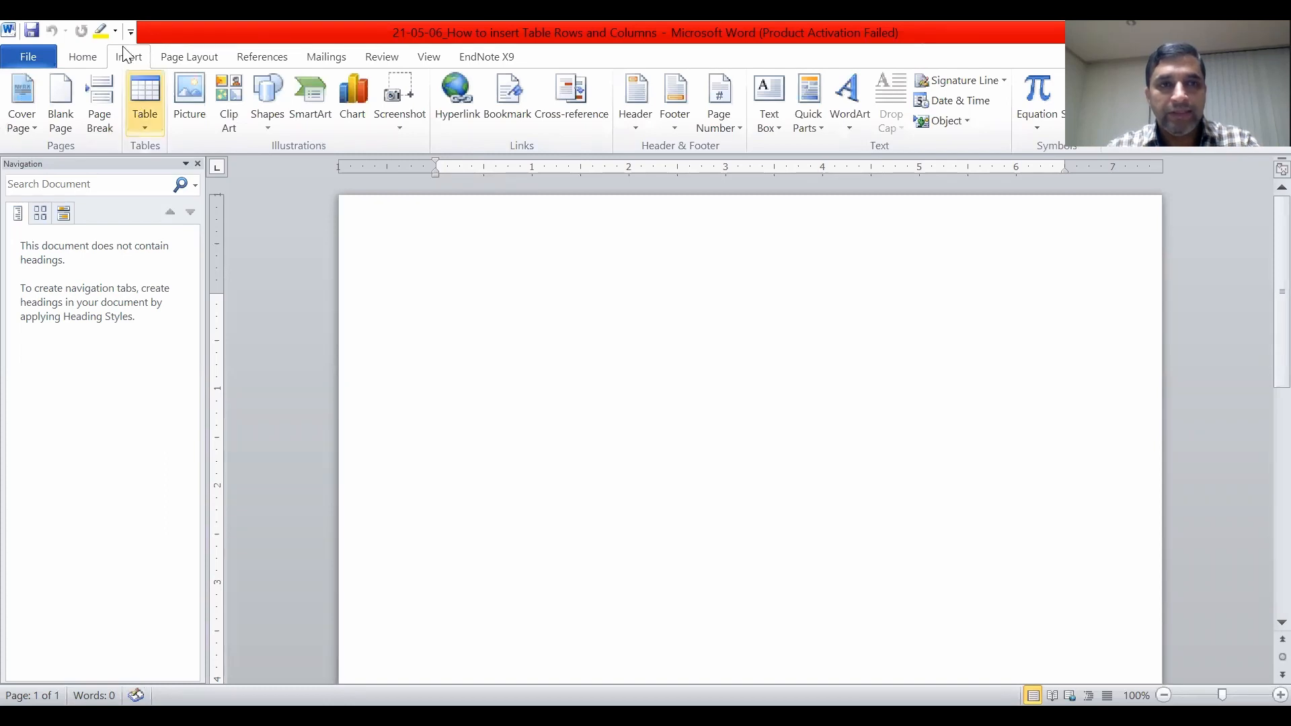
click(142, 127)
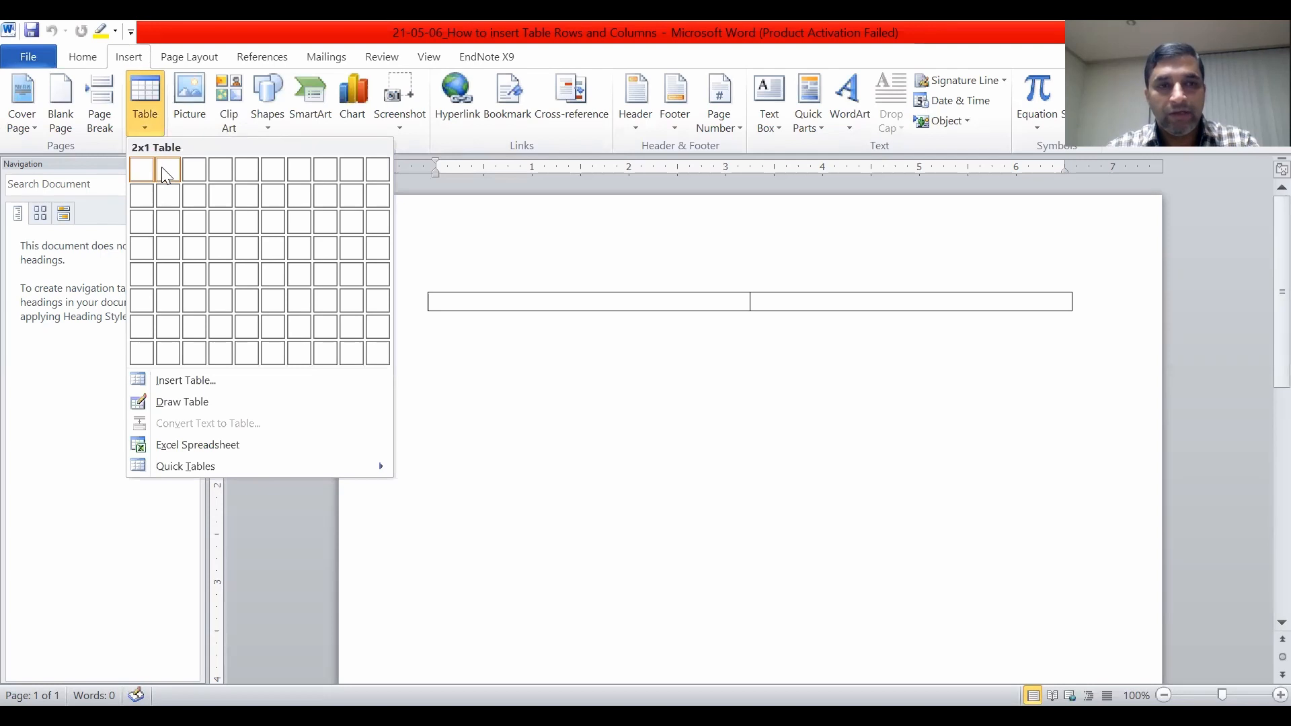
click(226, 179)
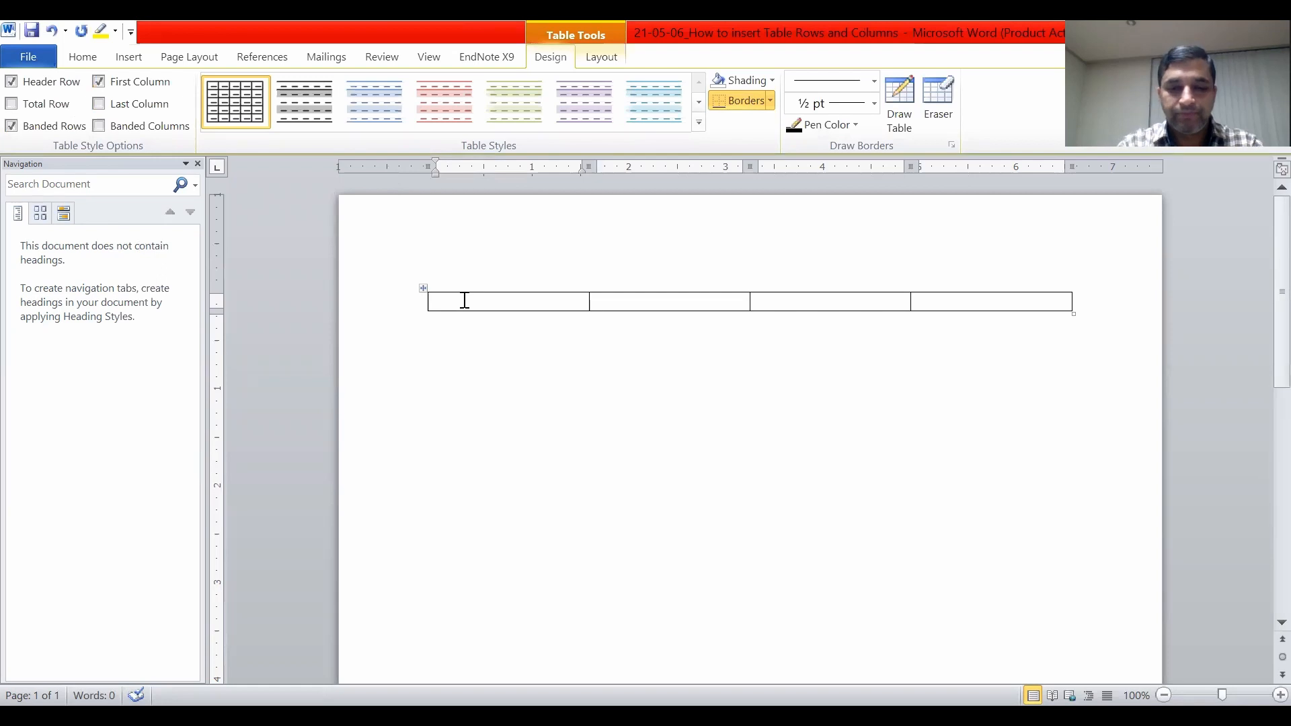
- Fill the table's header cells with "S. No.", "Name of the student", "Roll no." and "Marks"
text(S.)
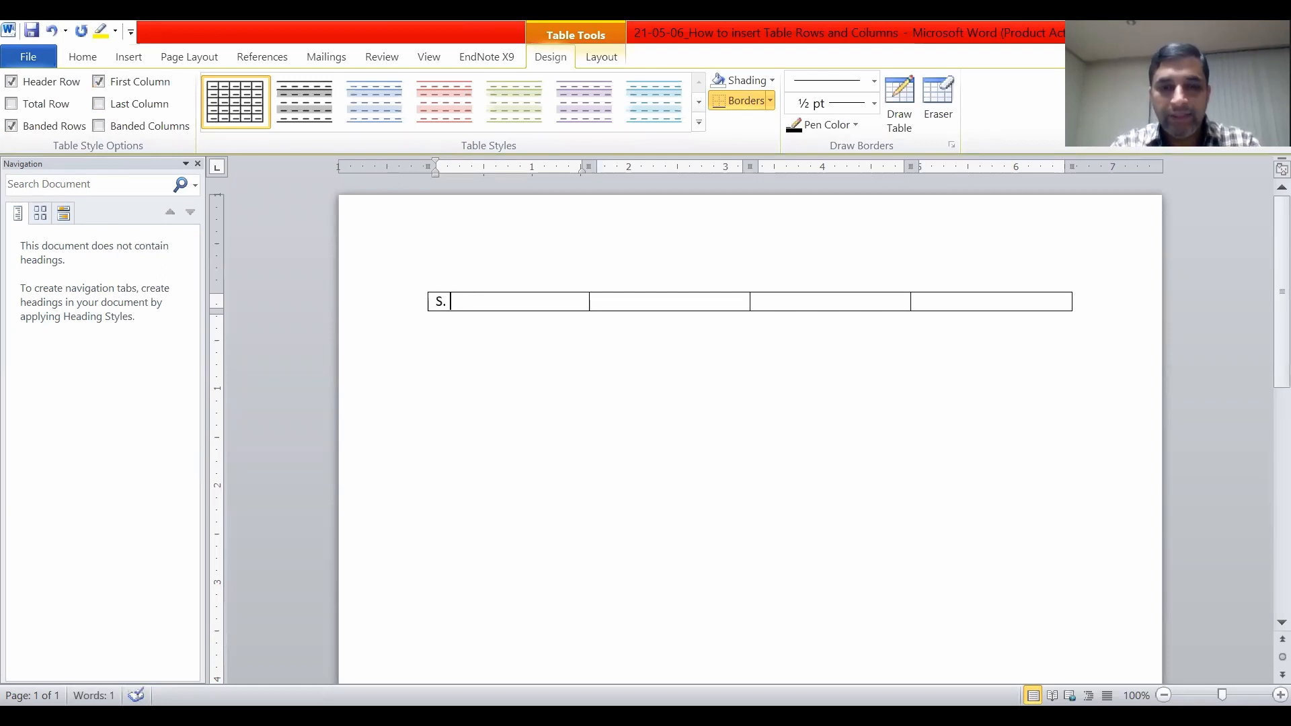
text( N)
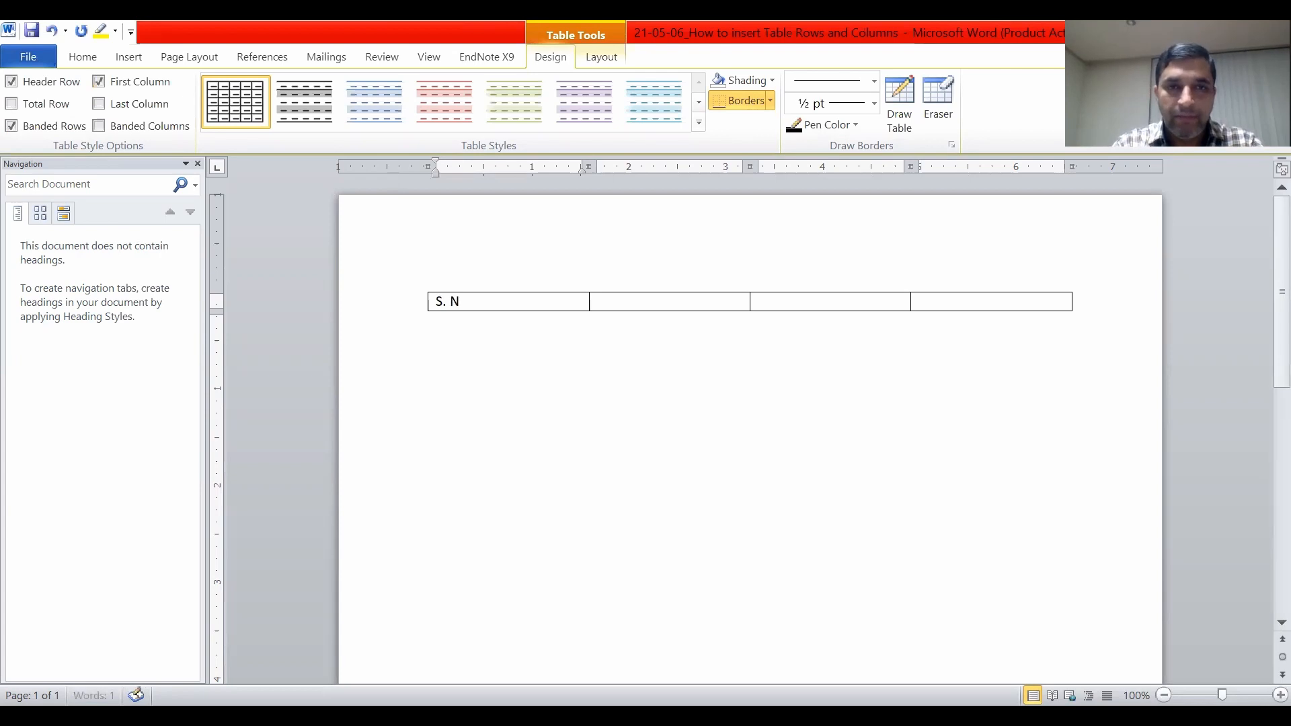
text(o.)
click(596, 301)
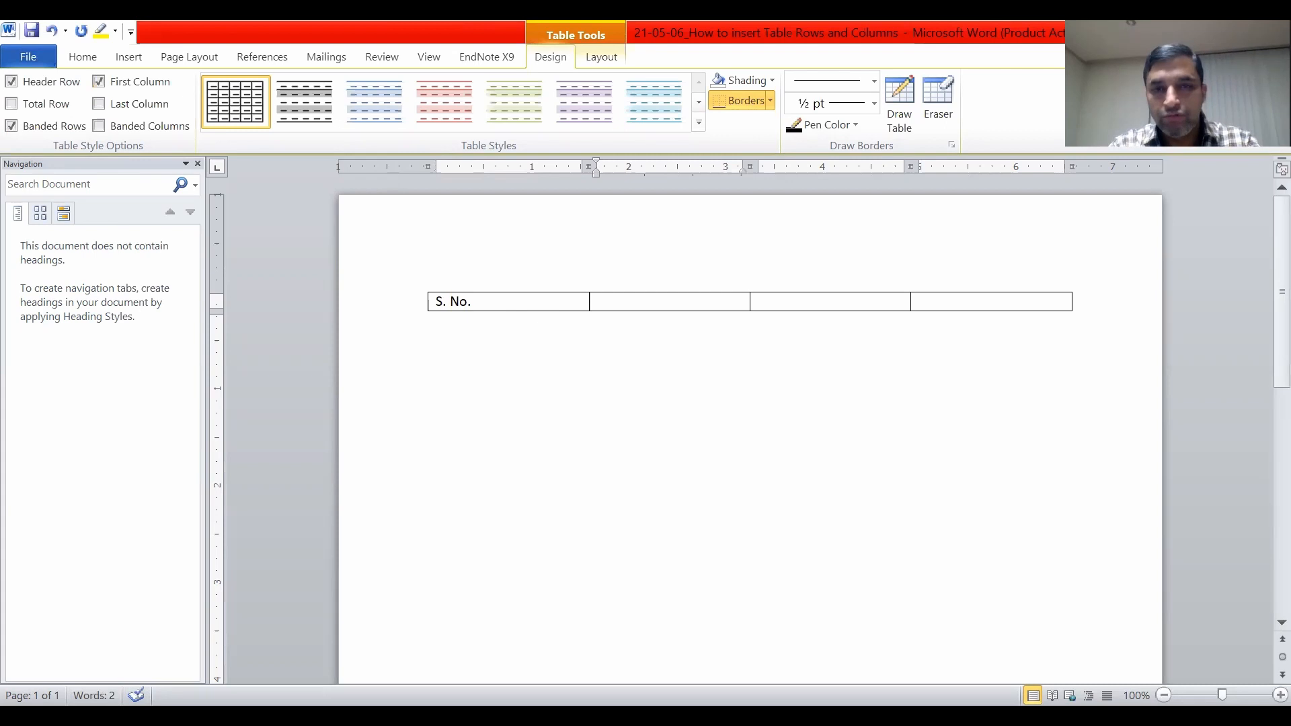
text(Name o)
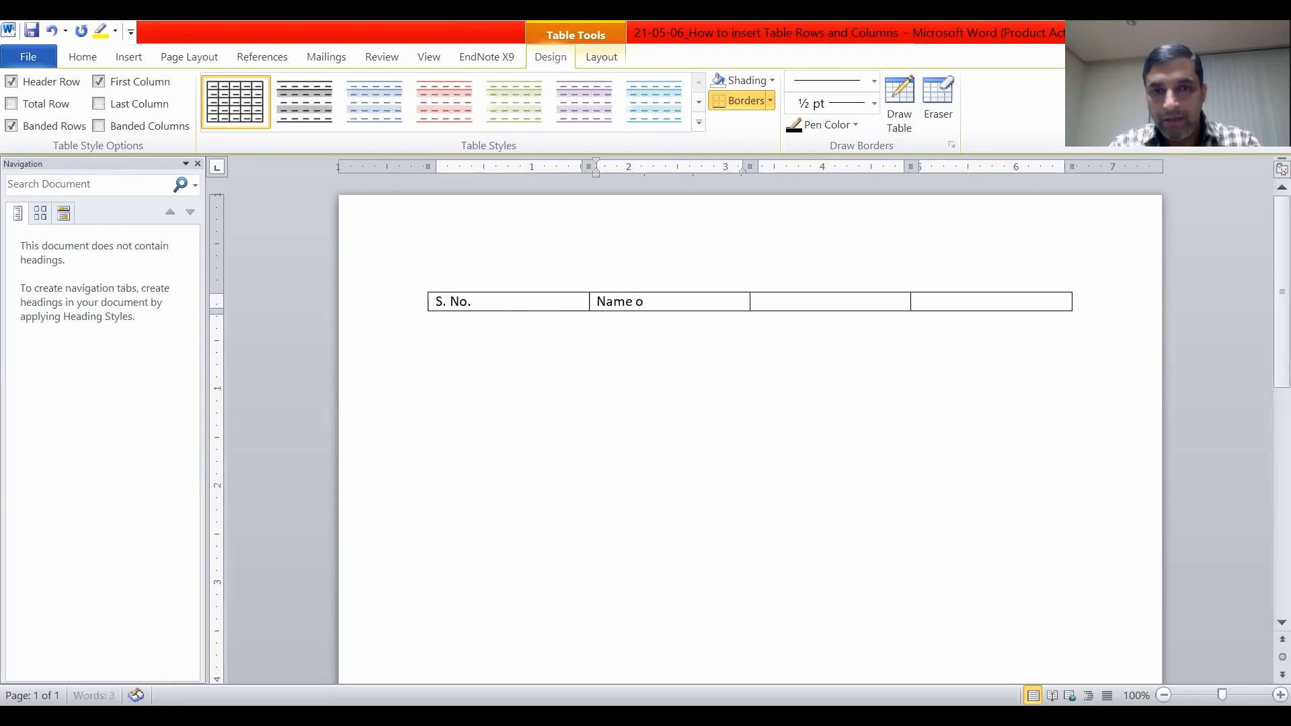
text(f th)
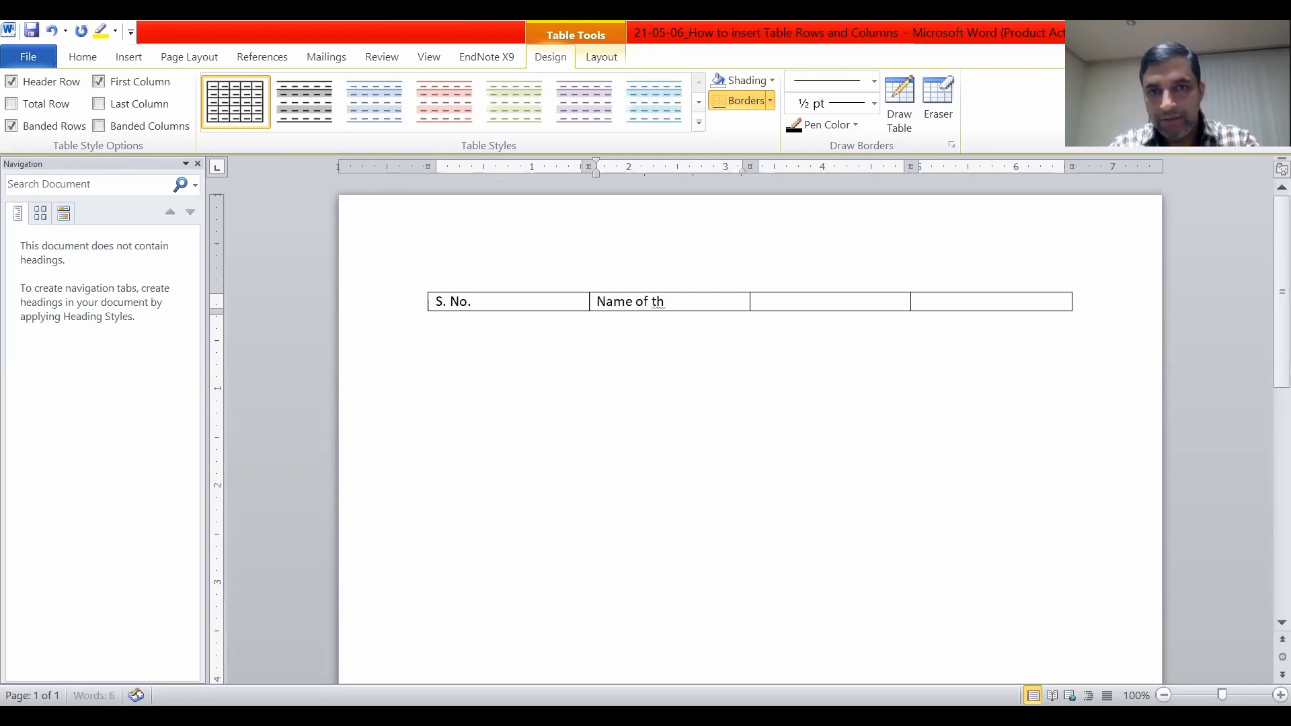
text(e student)
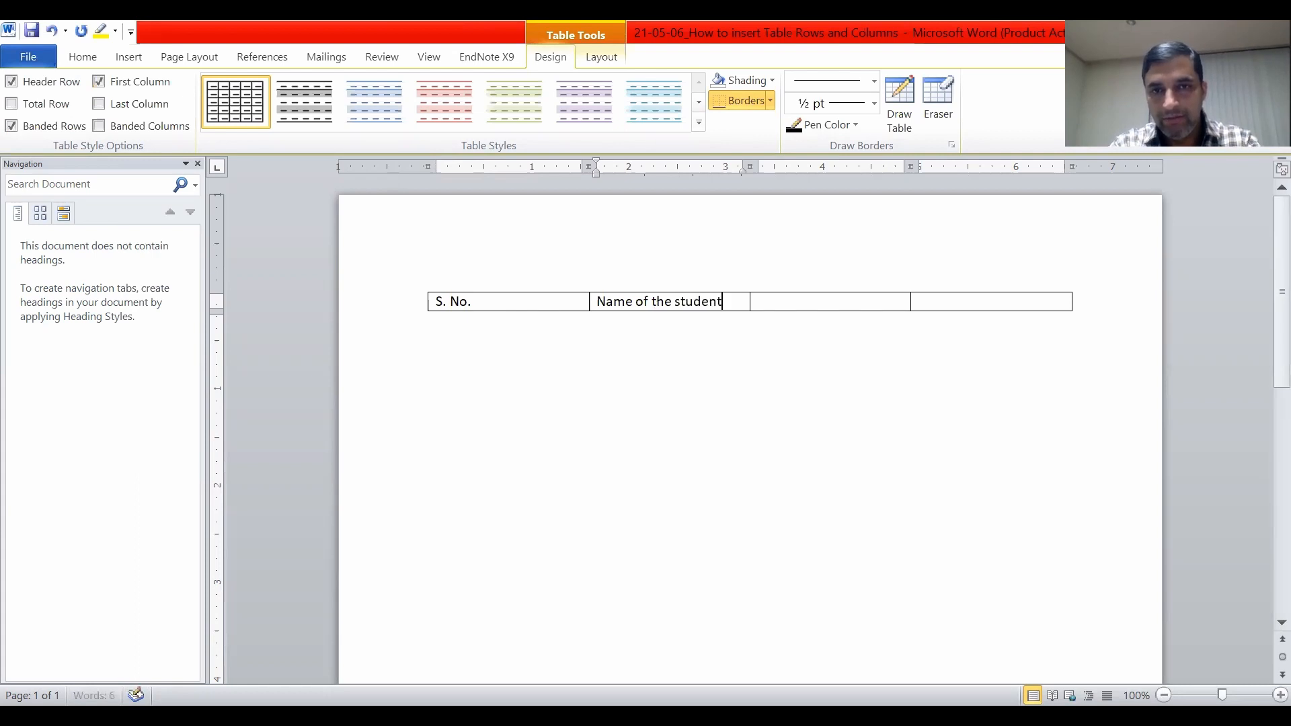
key(Tab)
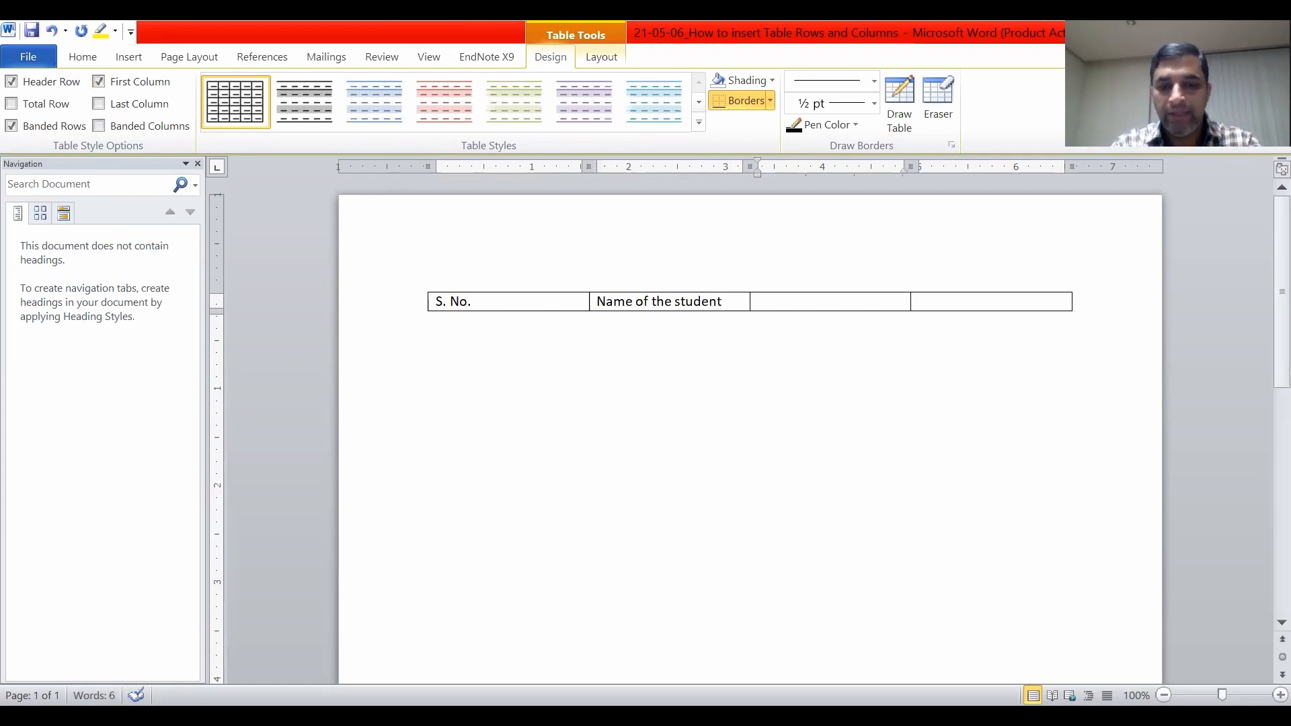
text(Roll no.)
key(Tab)
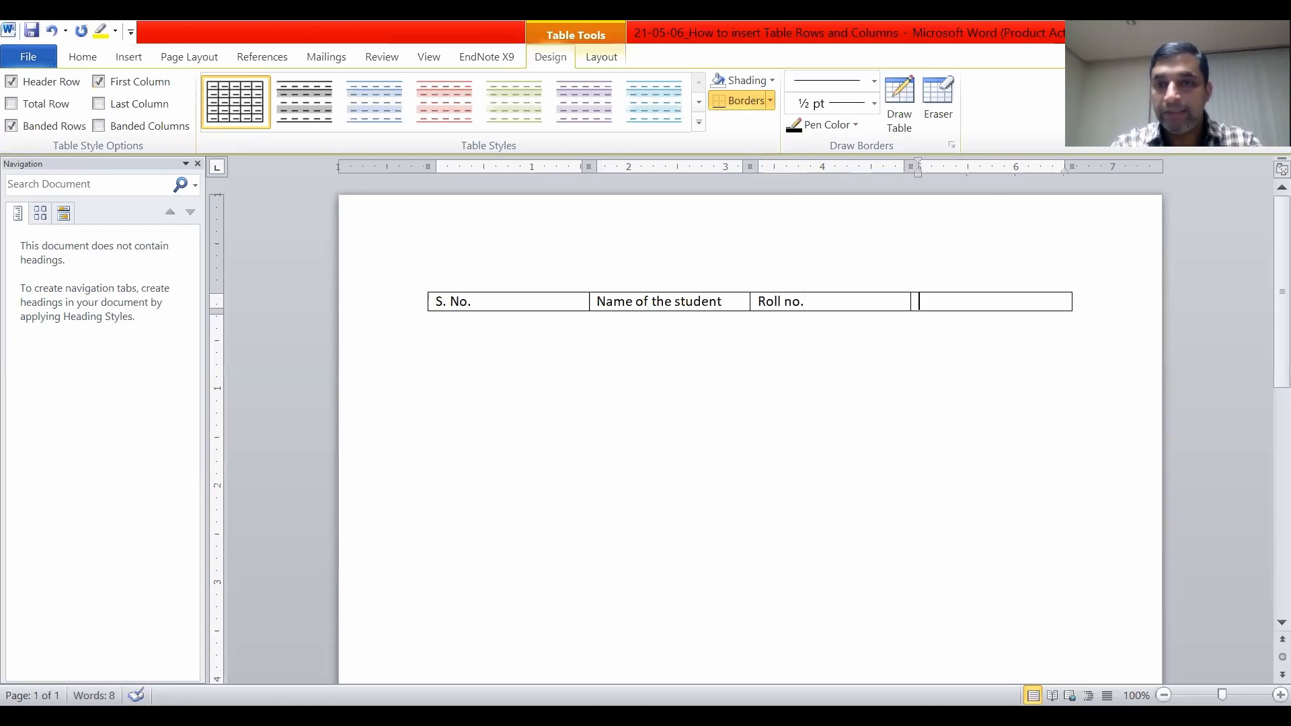
text(Marks)
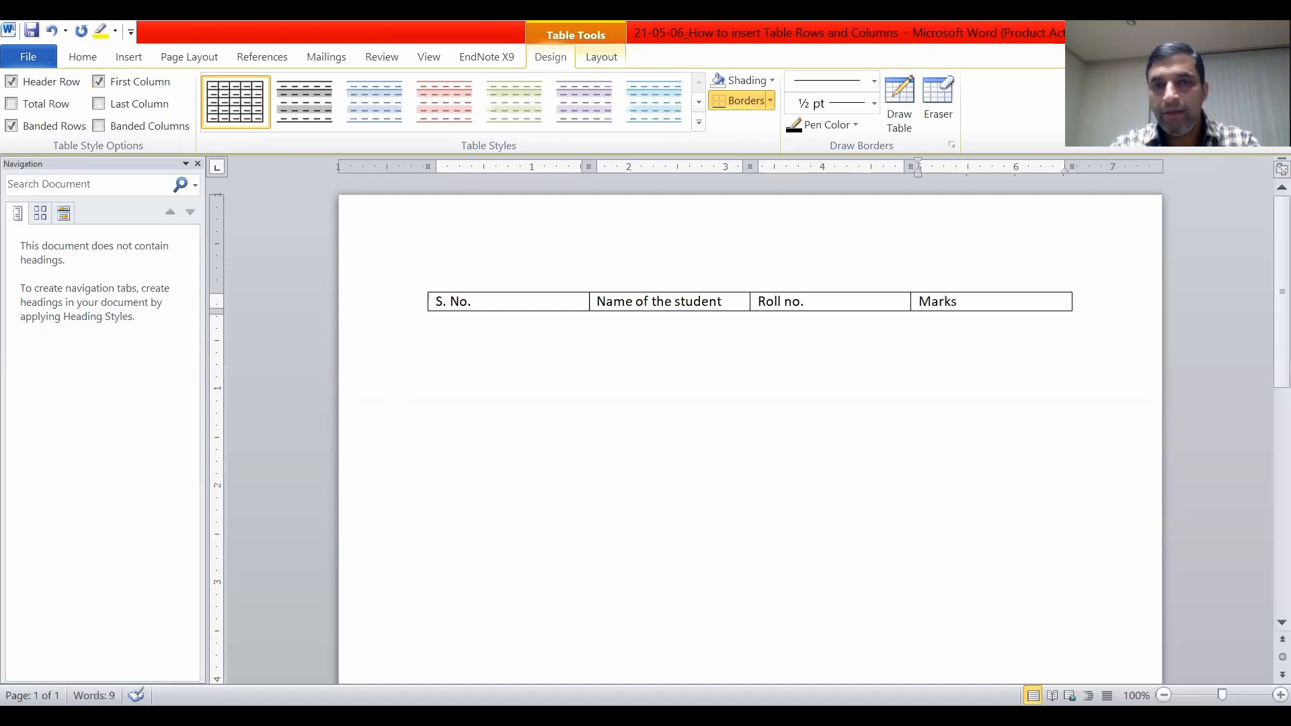
mouse_move(427, 291)
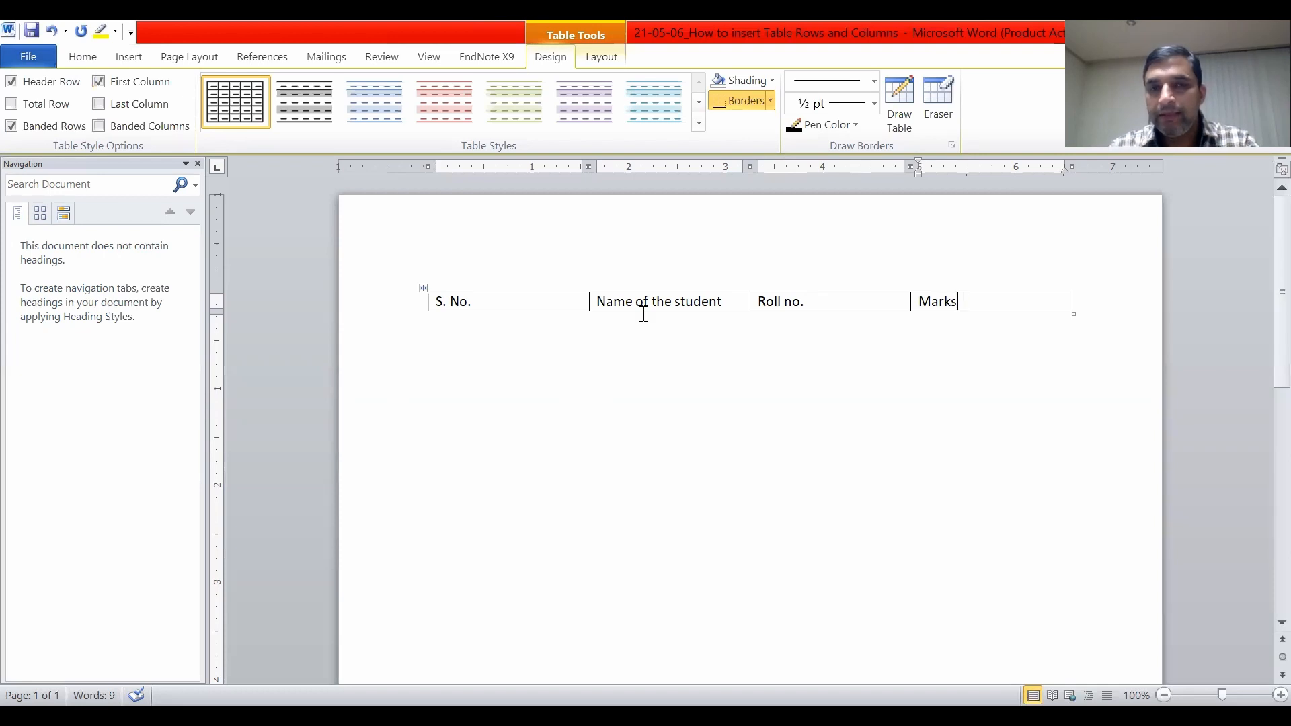
click(851, 302)
click(545, 300)
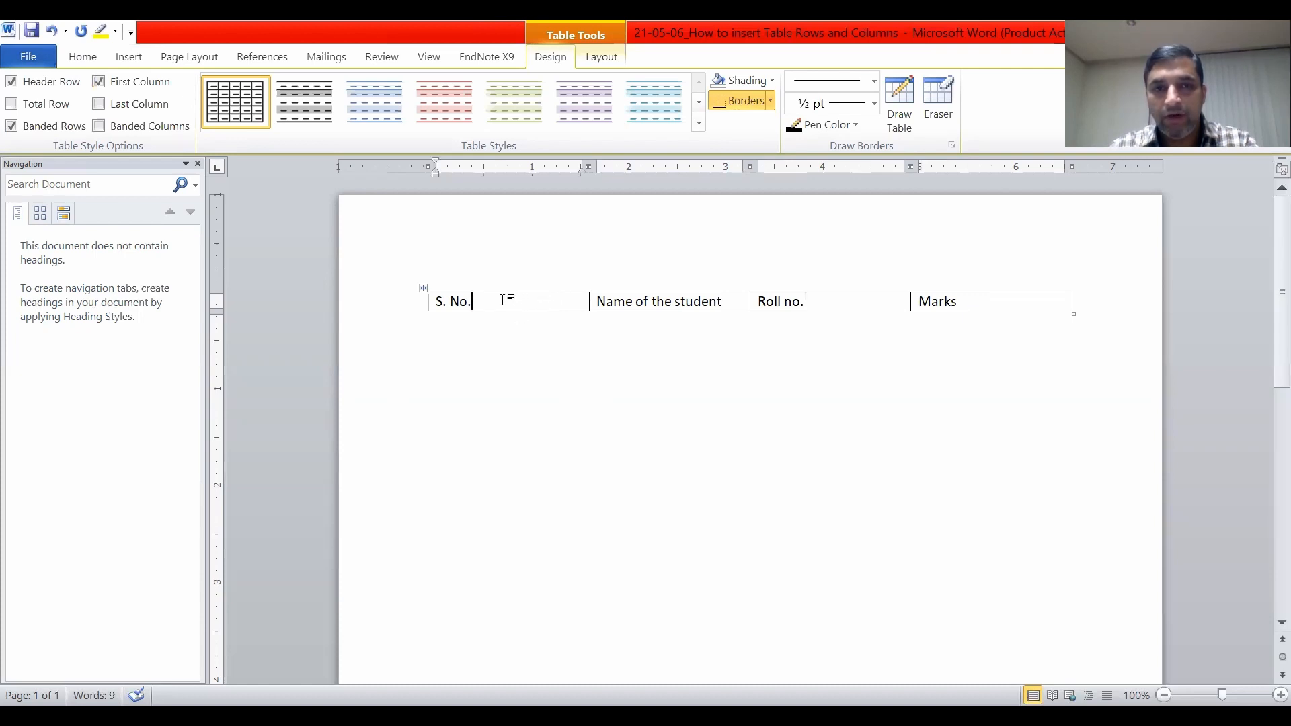
click(673, 301)
click(827, 301)
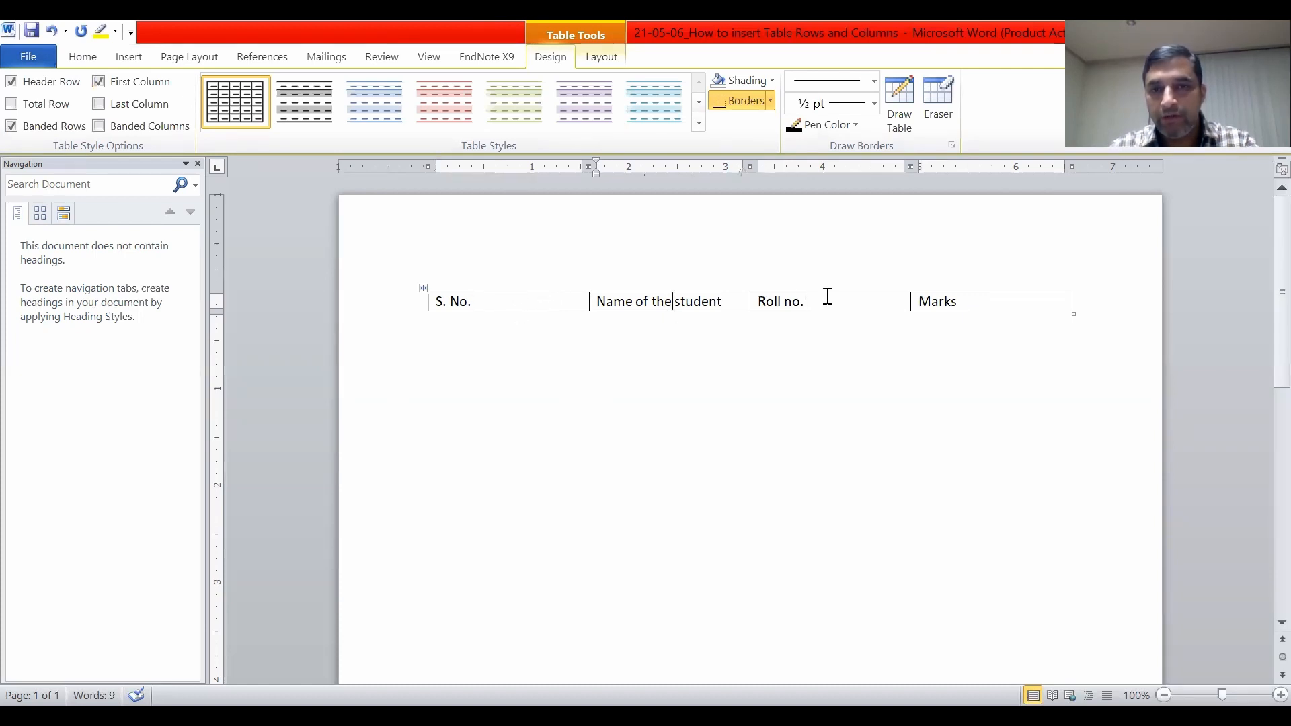
click(988, 304)
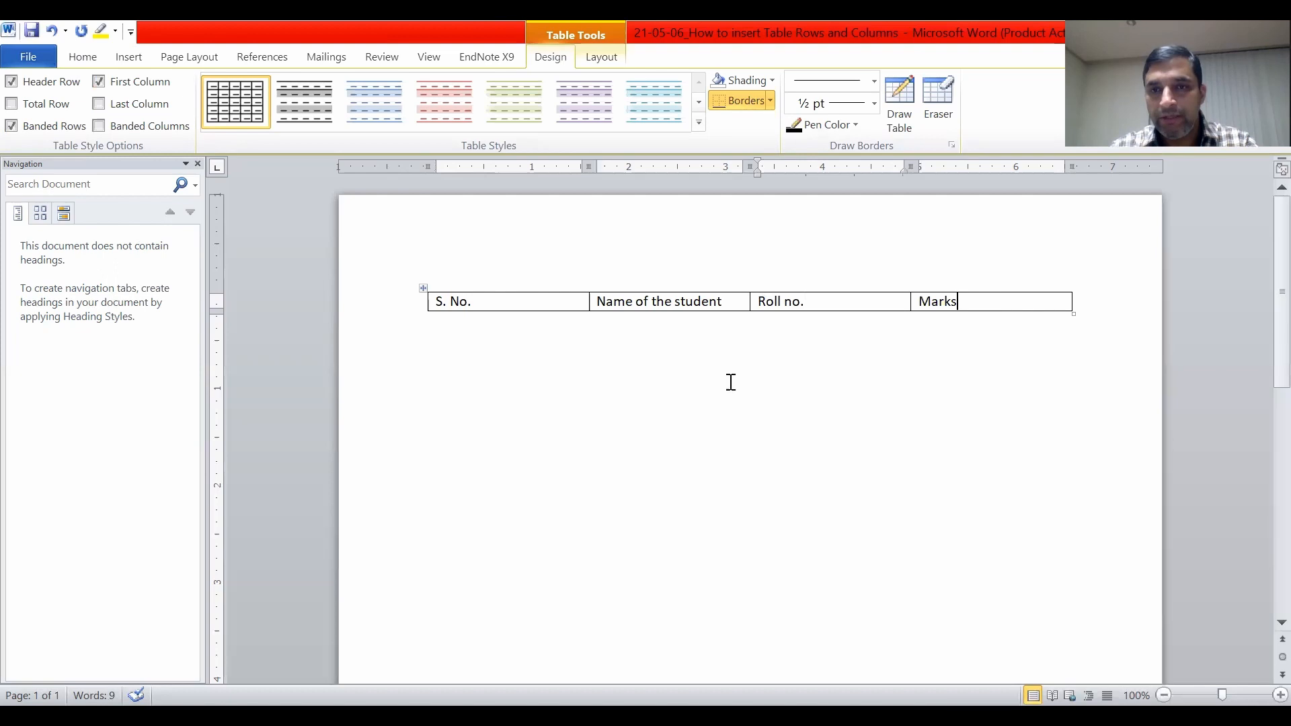
- Try inserting an entire row at the "S. No." cell with the Insert Cells options, and undo the insertion
click(494, 301)
right_click(495, 308)
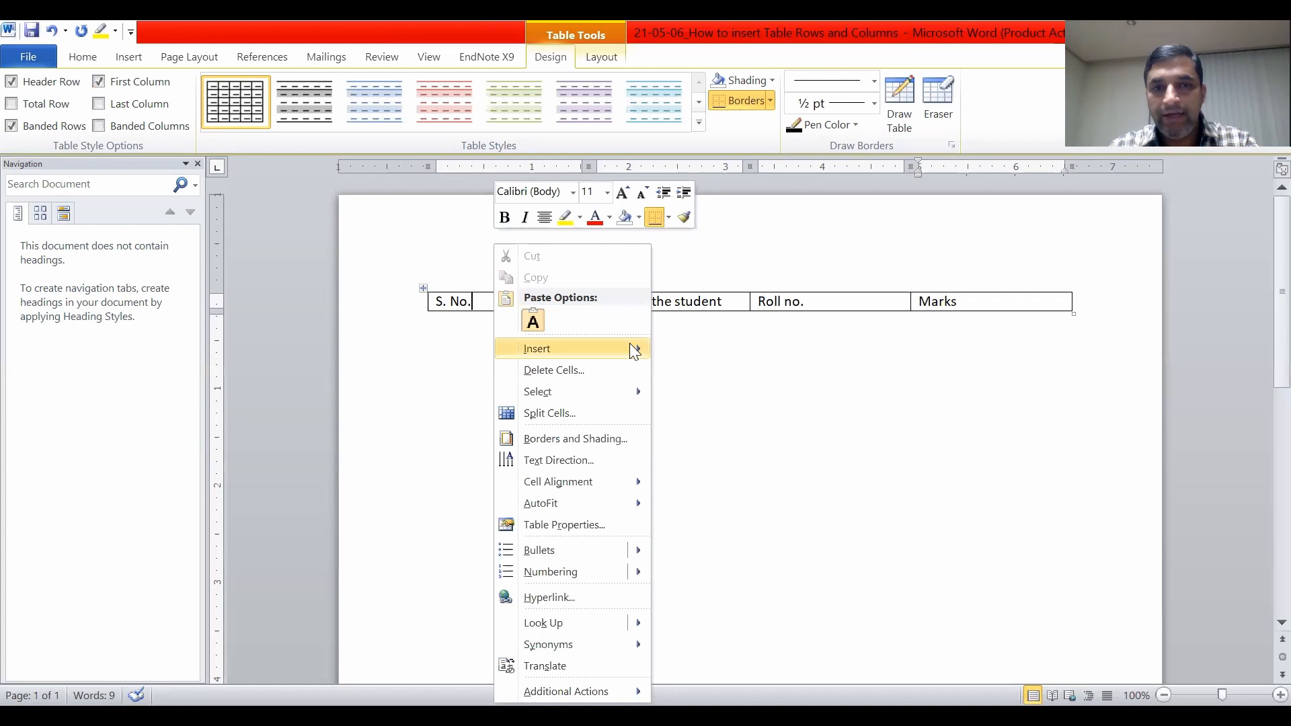
mouse_move(530, 351)
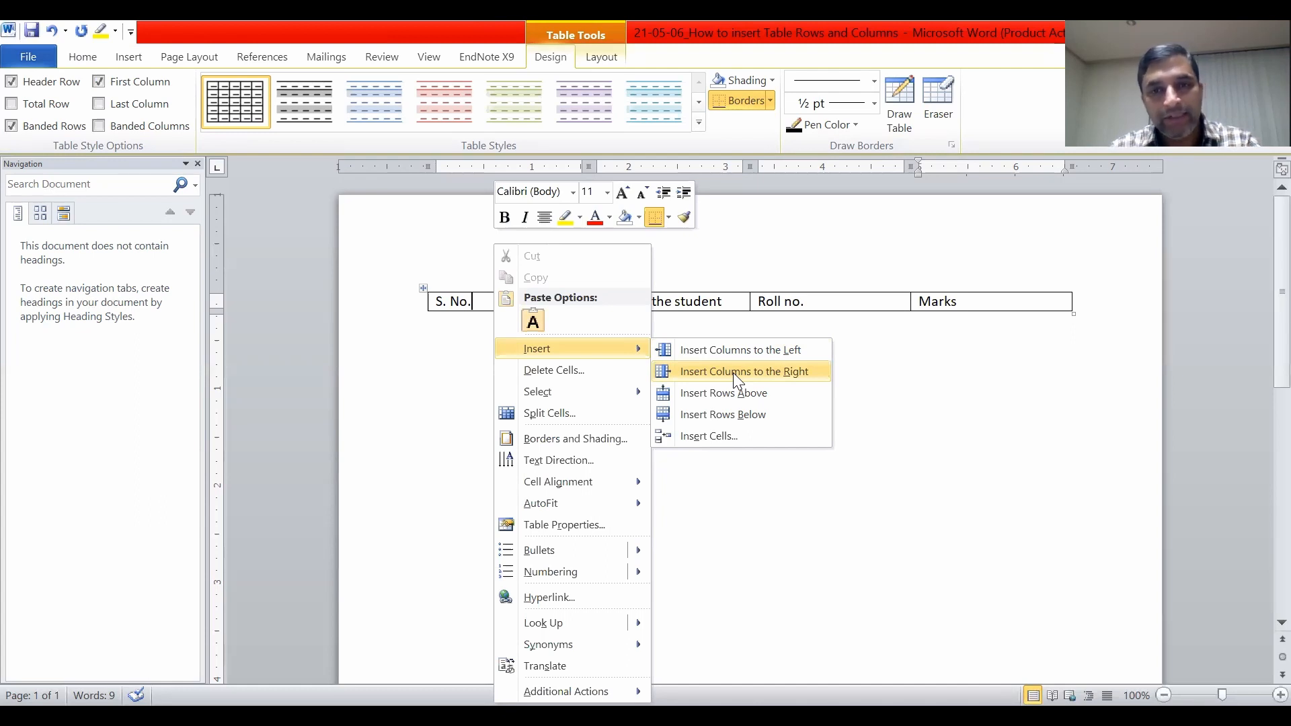
click(713, 436)
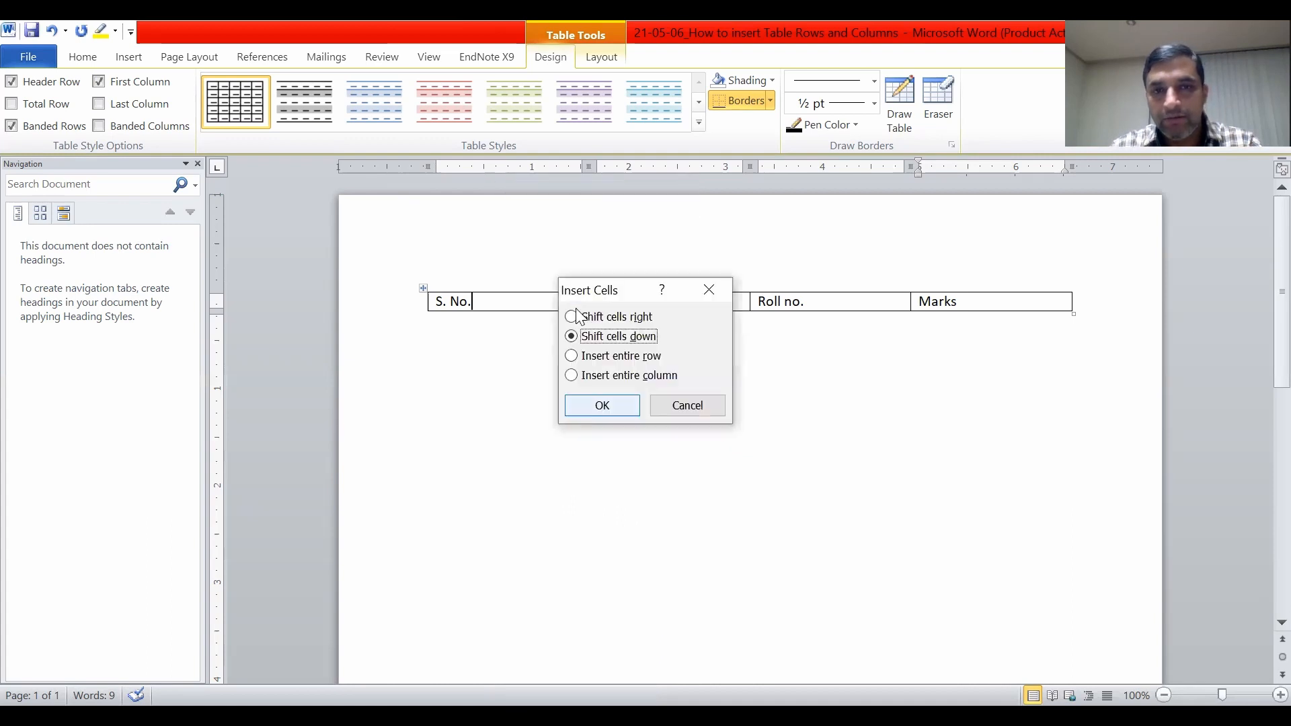
click(614, 357)
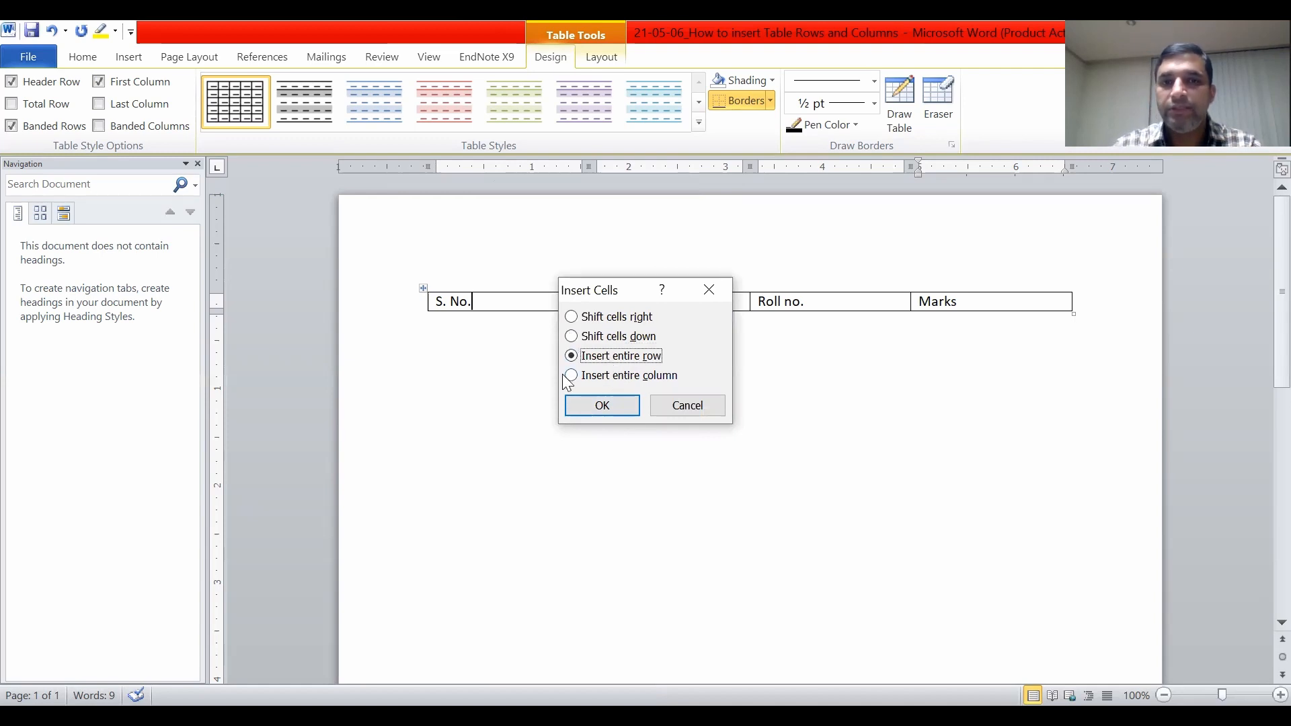
click(588, 403)
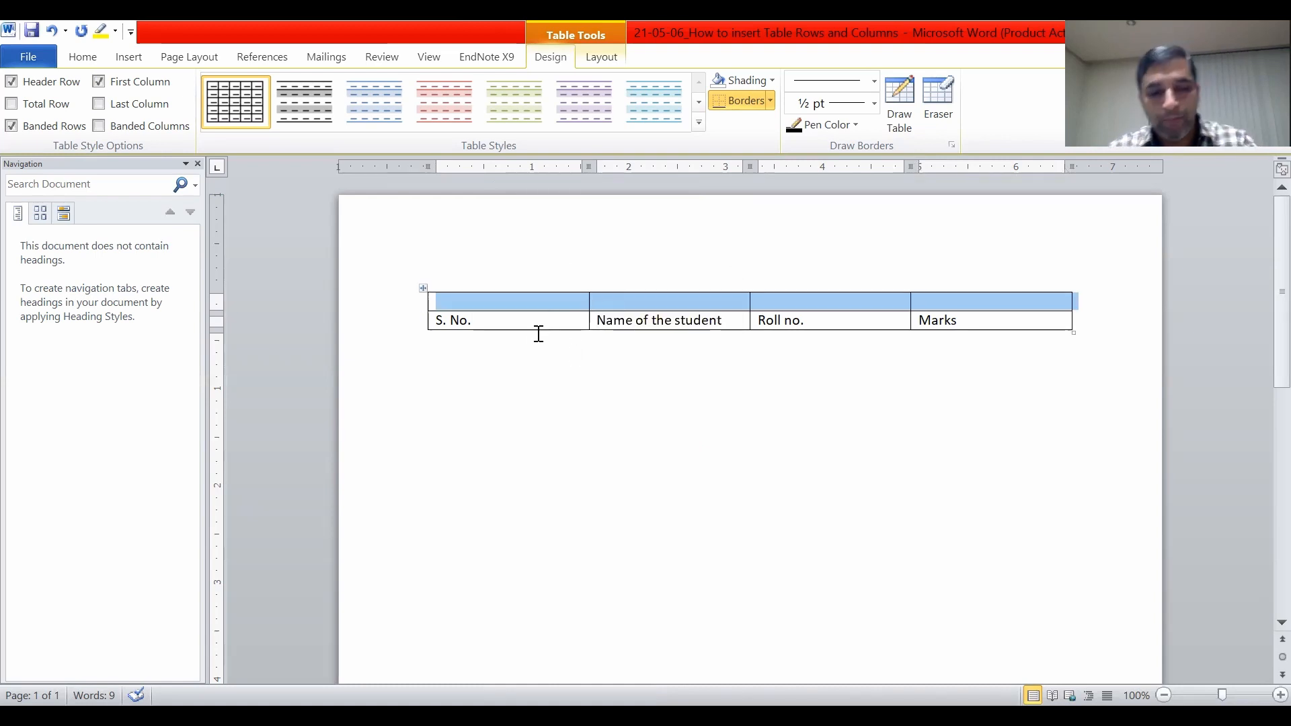
key(ctrl+z)
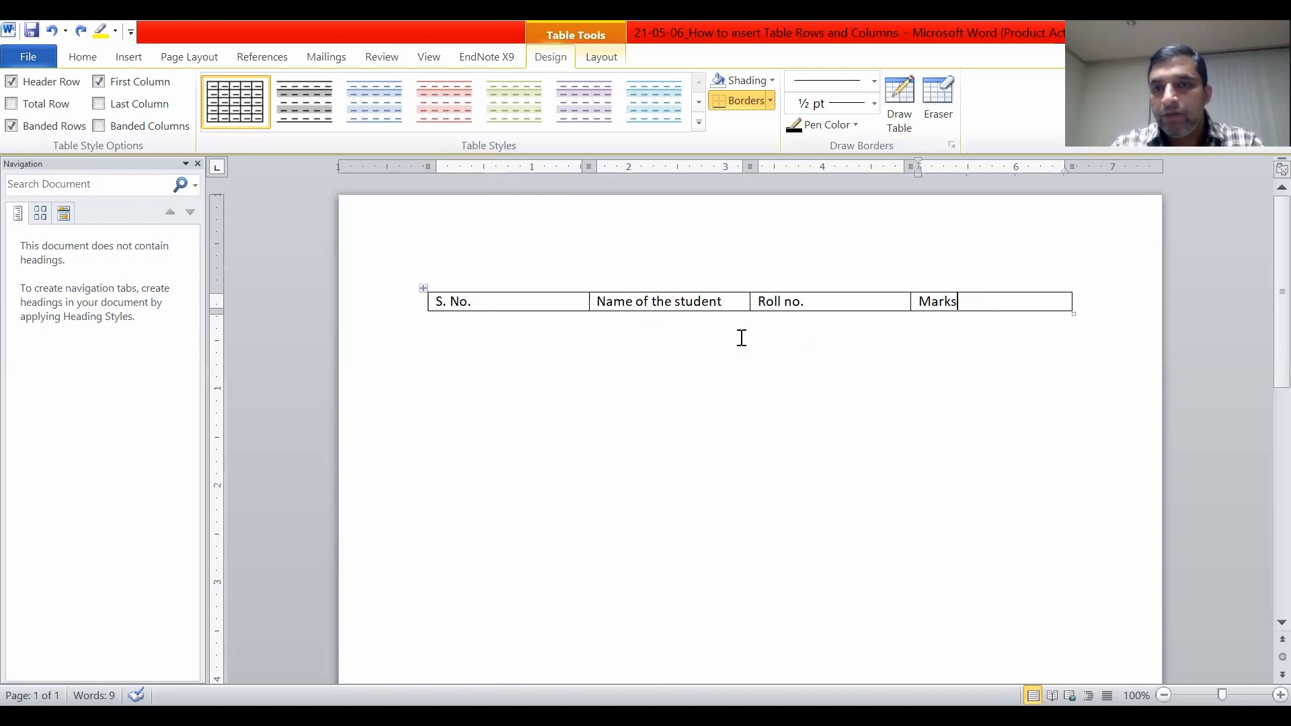
- Add one blank row below the header row, starting from the end of the "Marks" cell
click(818, 308)
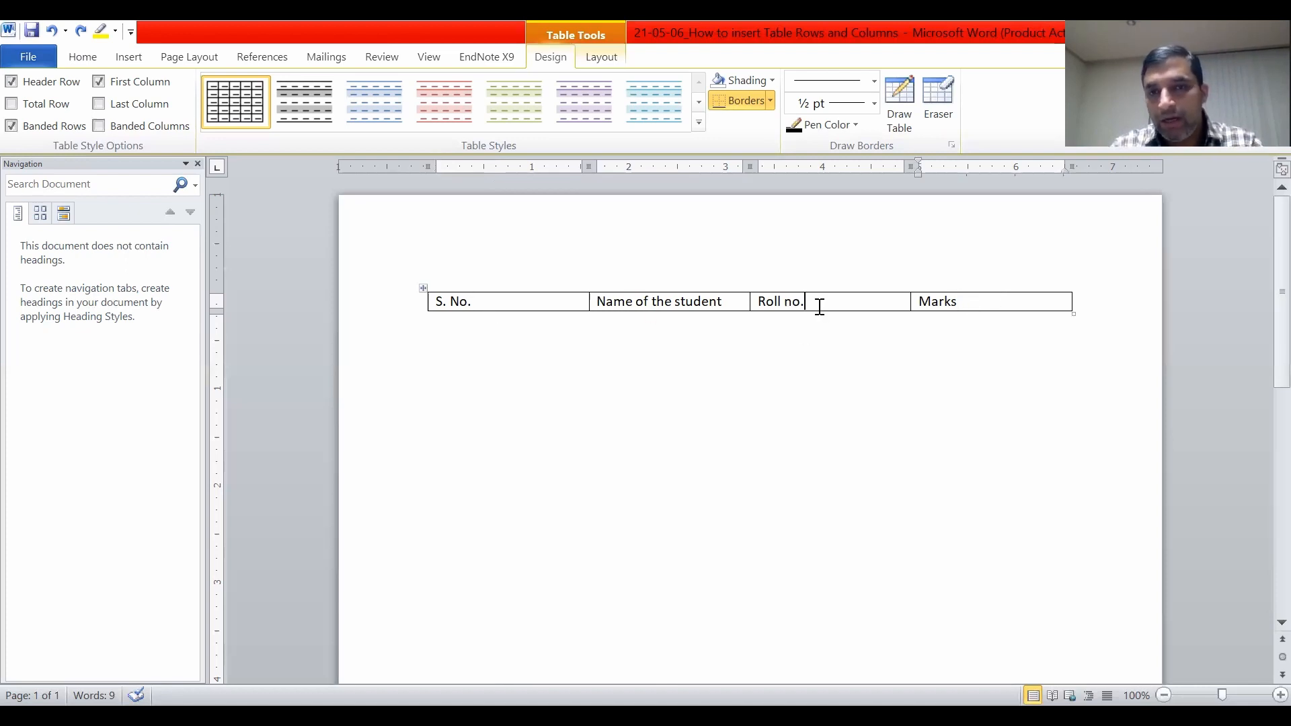
click(962, 302)
drag(962, 301, 912, 301)
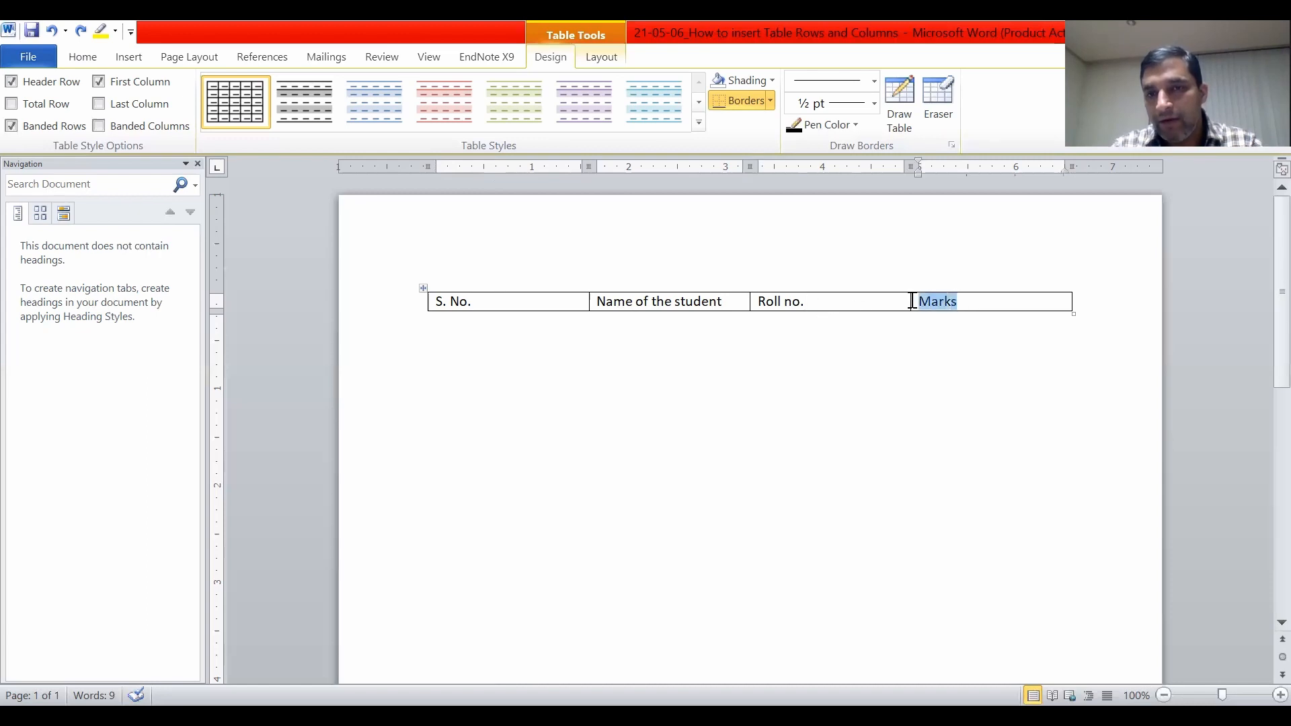
click(991, 299)
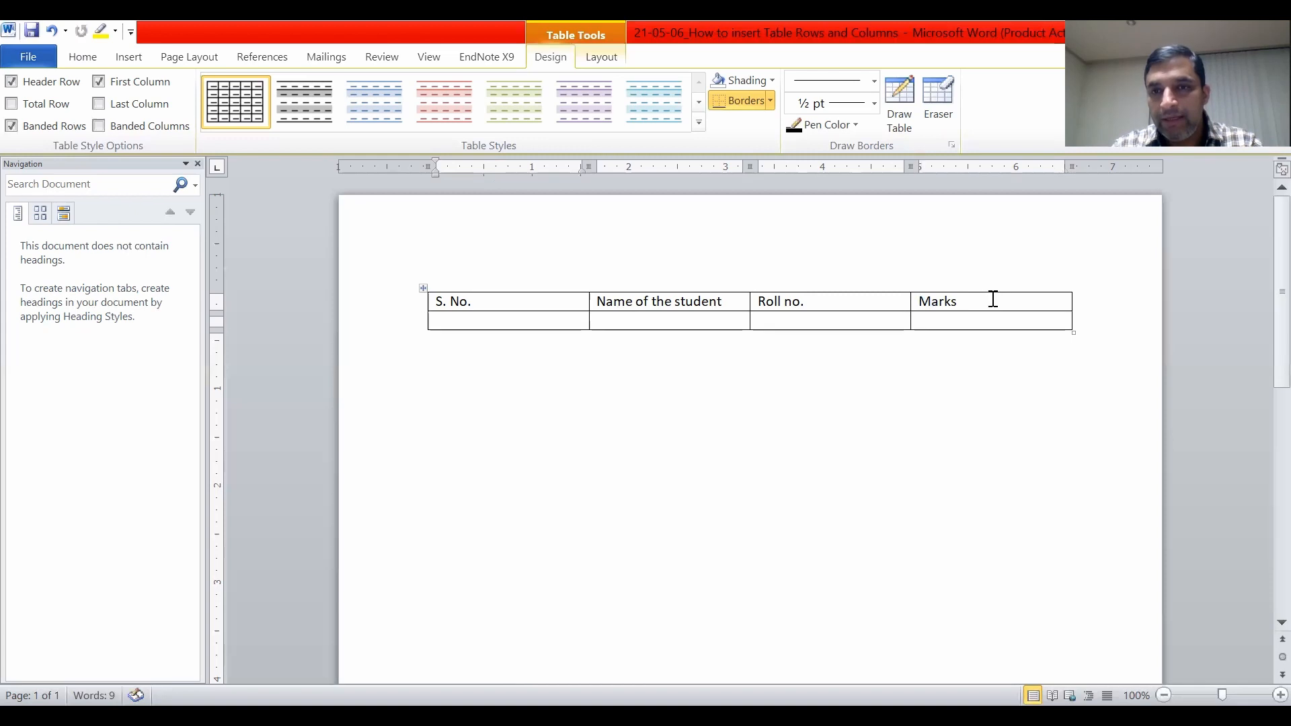
click(992, 321)
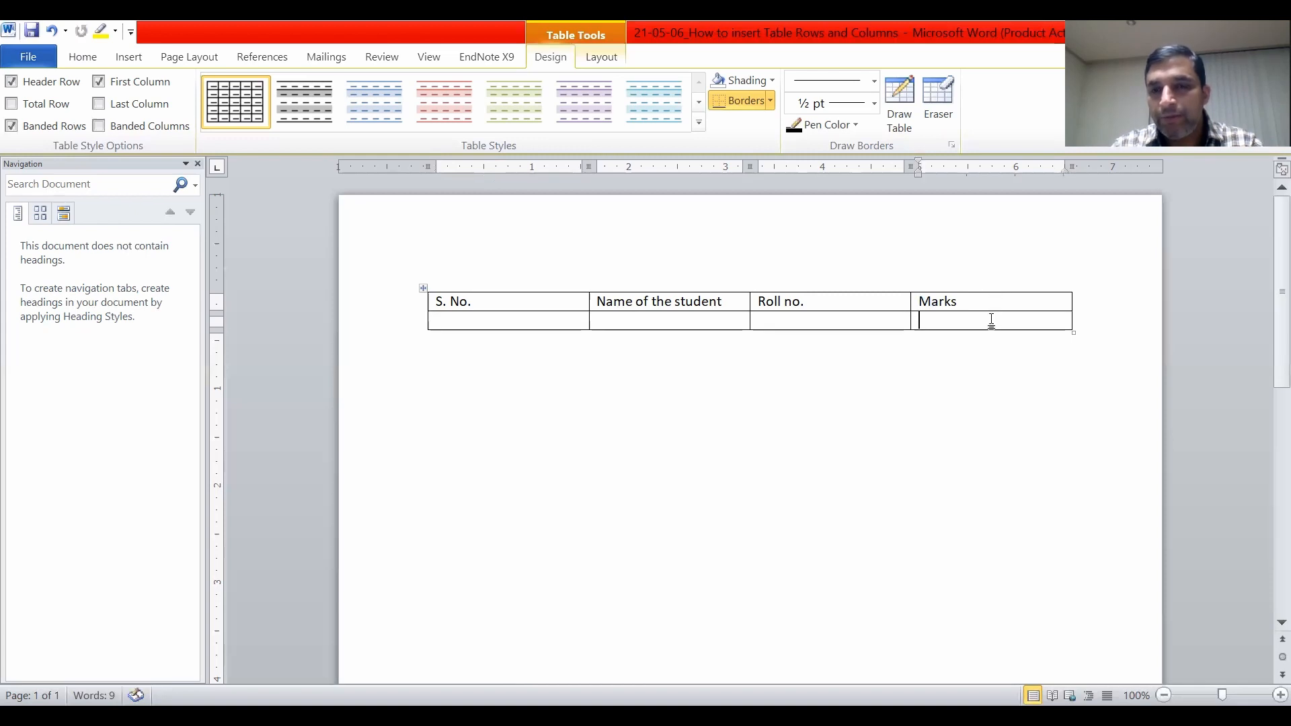
drag(490, 317, 986, 329)
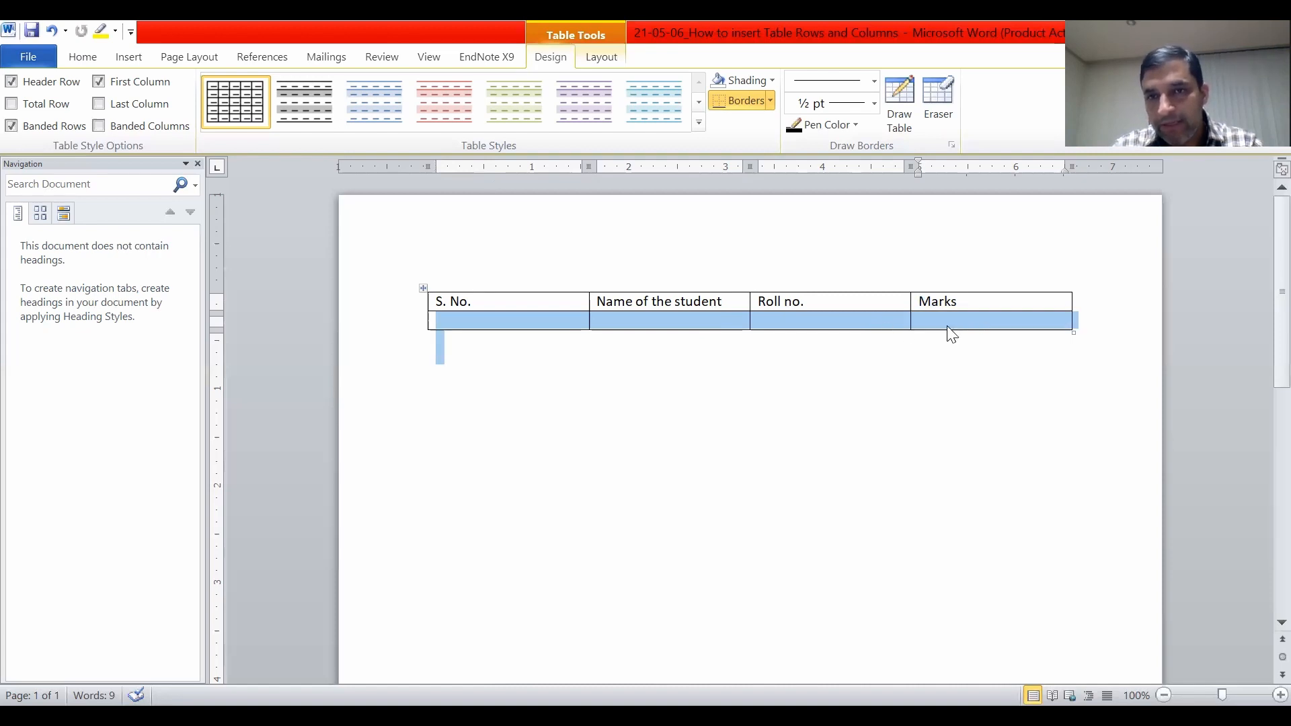
- Append eleven more blank rows to the end of the table, starting from the last cell under "Marks"
click(952, 322)
key(Tab)
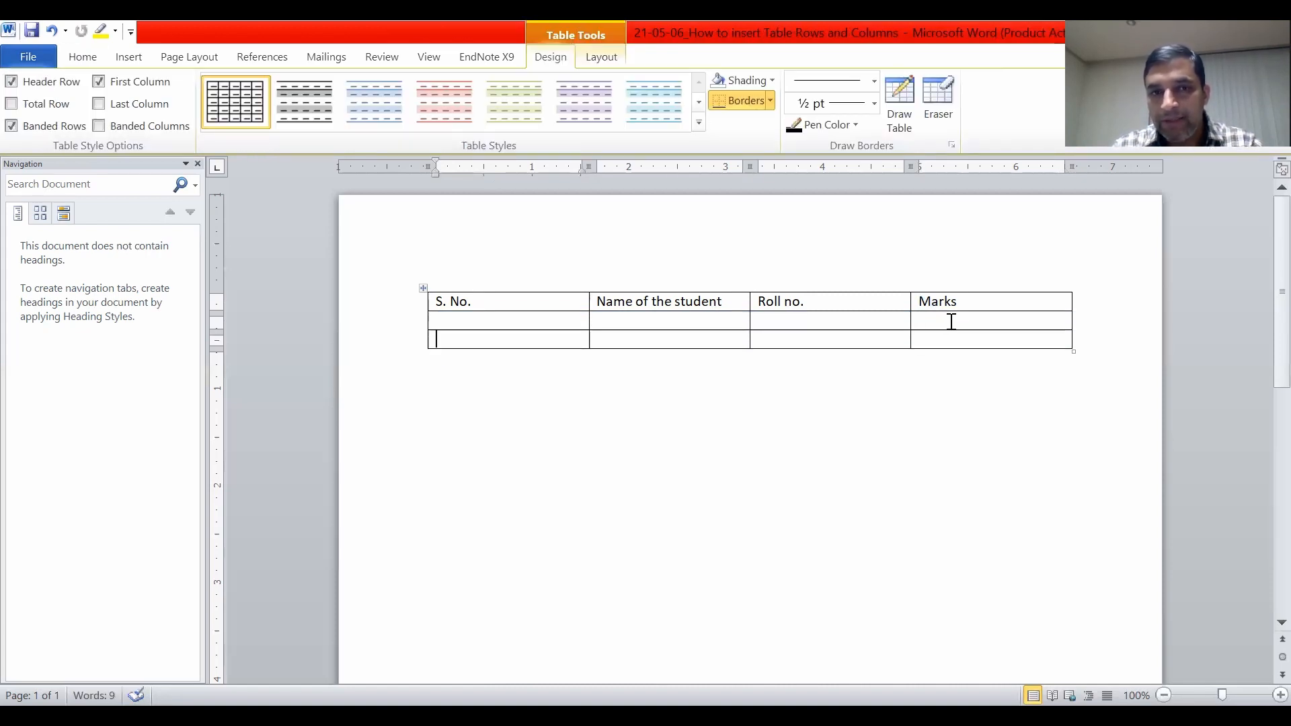
key(Tab)
key(Tab)
key(Tab)
key(Tab)
key(Tab)
key(Tab)
key(Tab)
key(Tab)
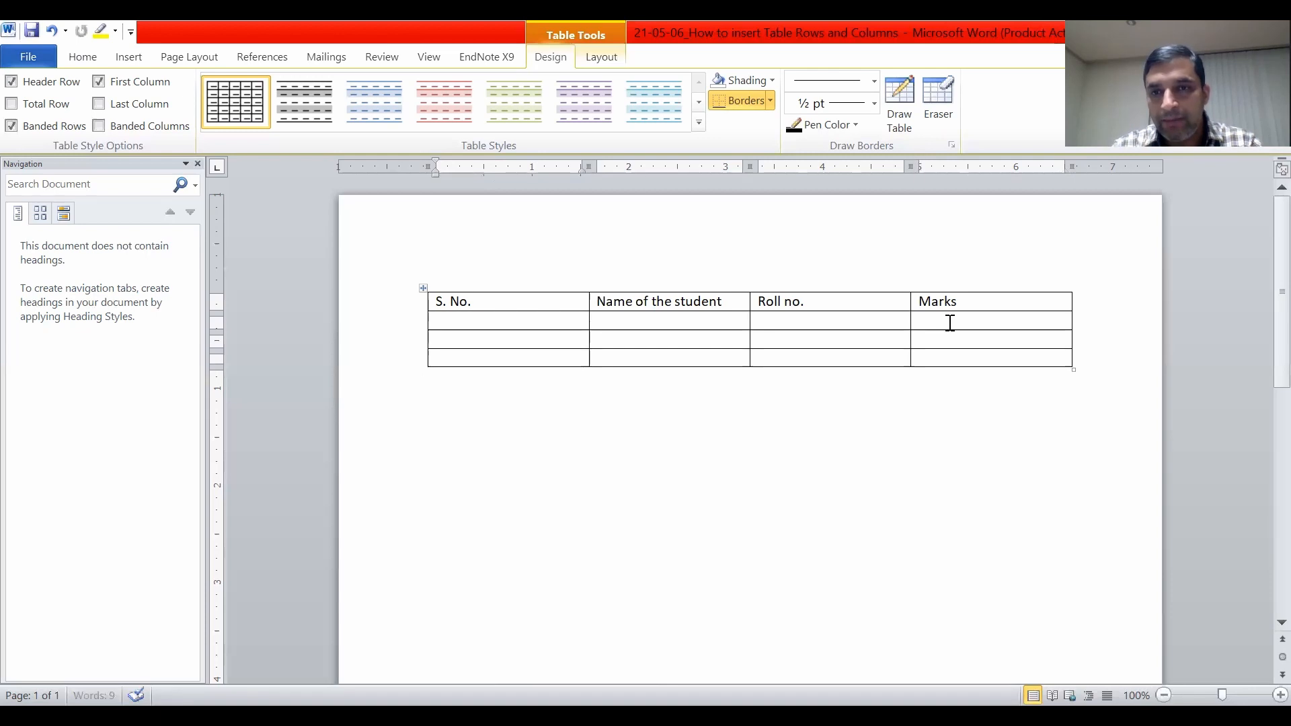
key(Tab)
key(Tab)
key(Tab)
key(Tab)
key(Tab)
key(Tab)
key(Tab)
key(Tab)
key(Tab)
key(Tab)
key(Tab)
key(Tab)
key(Tab)
key(Tab)
key(Tab)
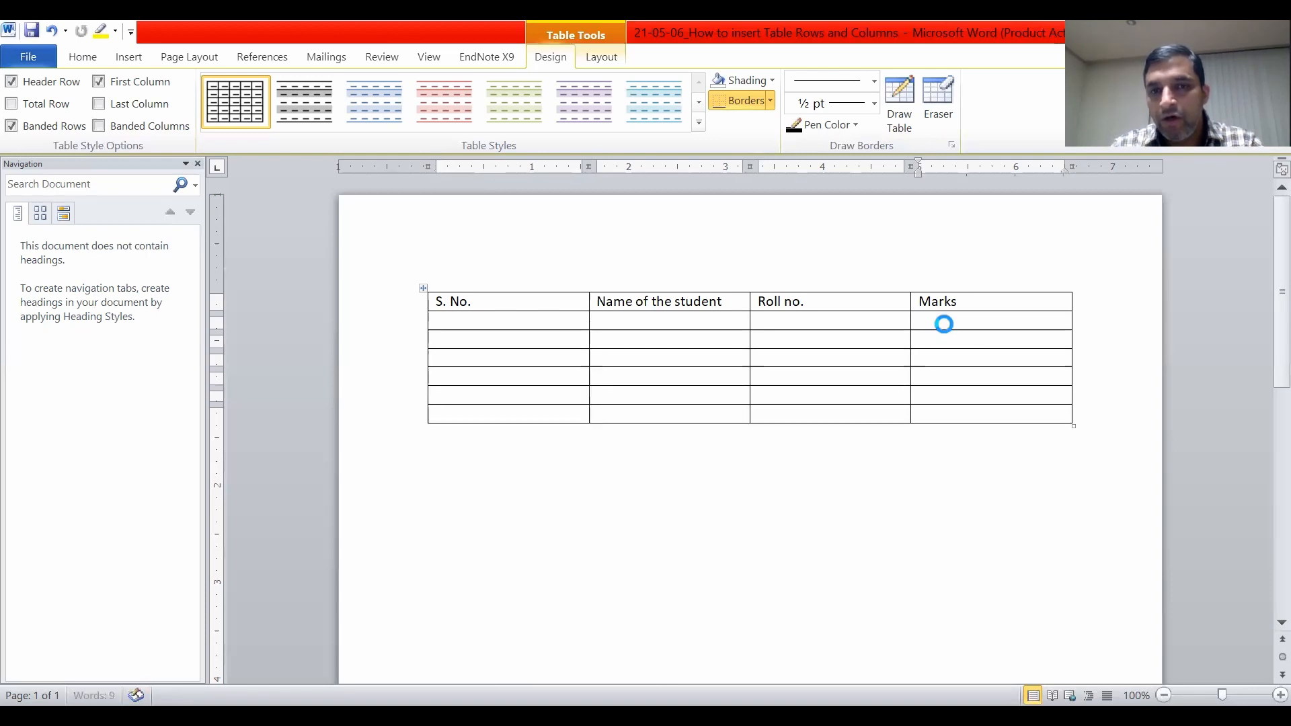
key(Tab)
key(Tab)
key(Tab)
key(Tab)
key(Tab)
key(Tab)
key(Tab)
key(Tab)
key(Tab)
key(Tab)
key(Tab)
key(Tab)
key(Tab)
key(Tab)
key(Tab)
key(Tab)
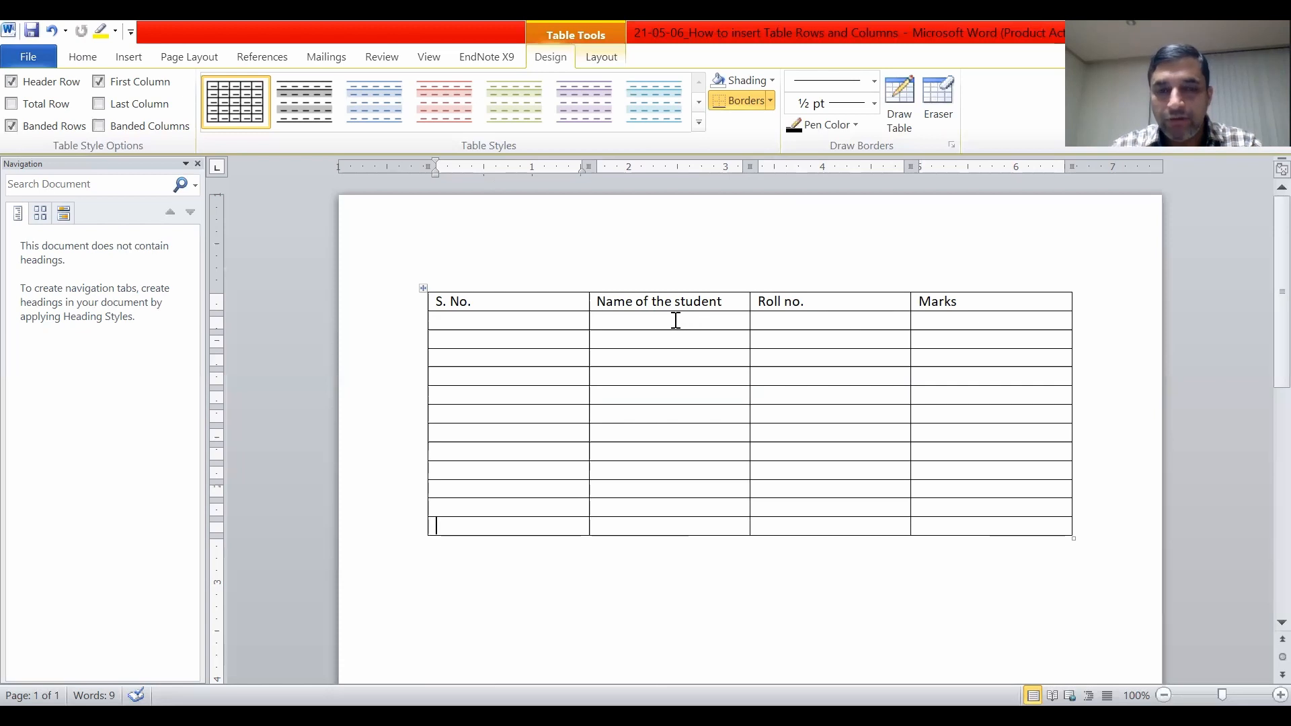
mouse_move(587, 325)
mouse_down()
mouse_move(550, 326)
mouse_move(591, 340)
mouse_up()
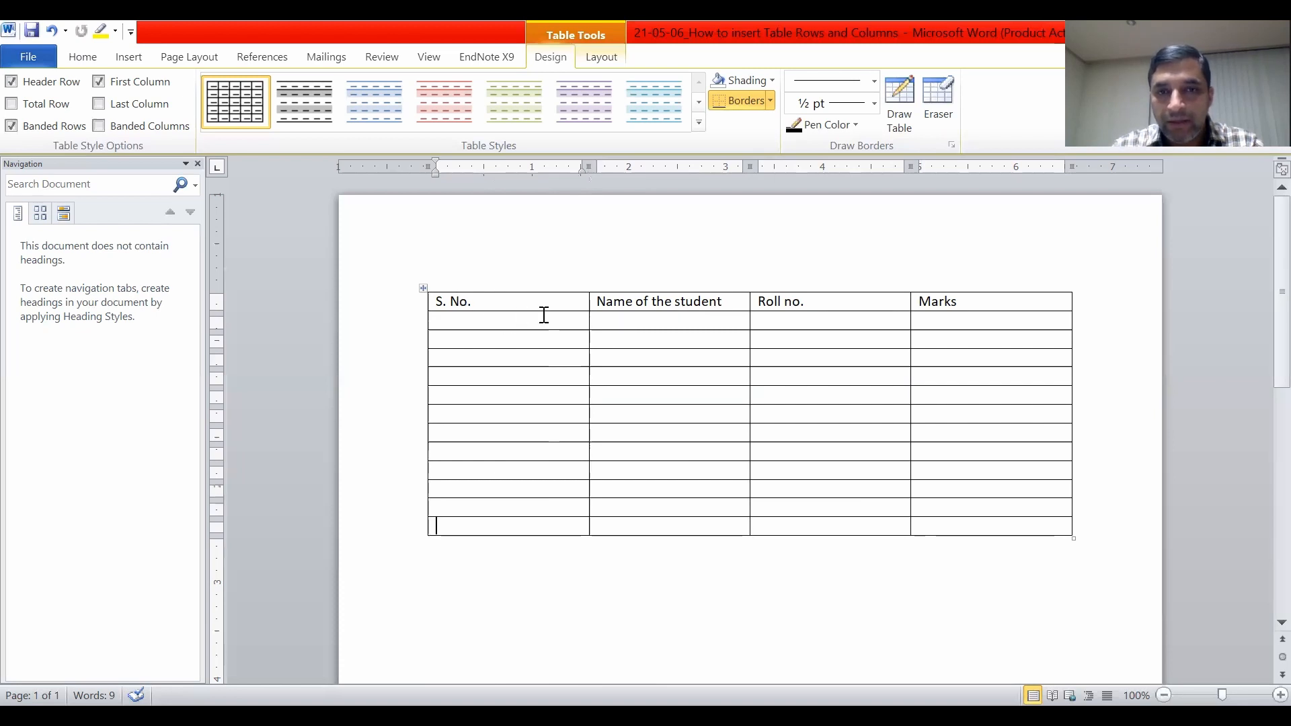
drag(511, 300, 630, 311)
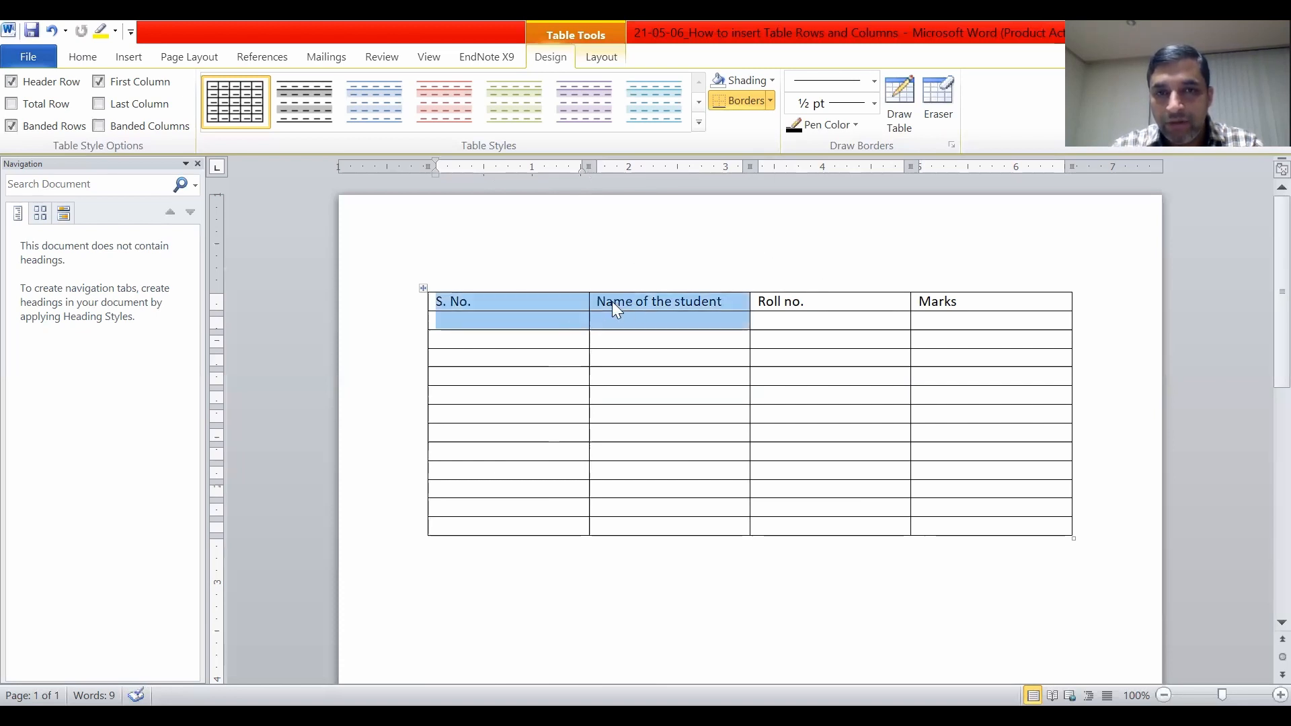
click(573, 306)
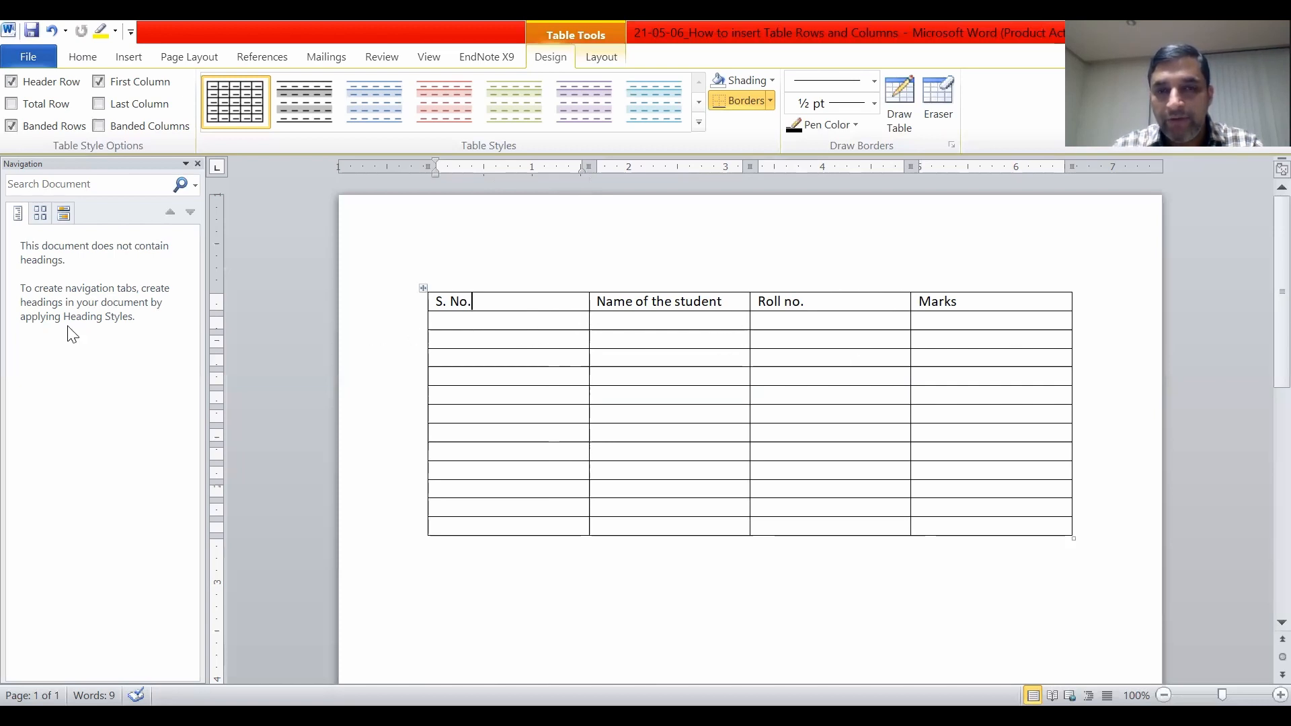
mouse_move(590, 328)
mouse_down()
mouse_move(498, 325)
mouse_move(590, 337)
mouse_up()
drag(493, 302, 516, 522)
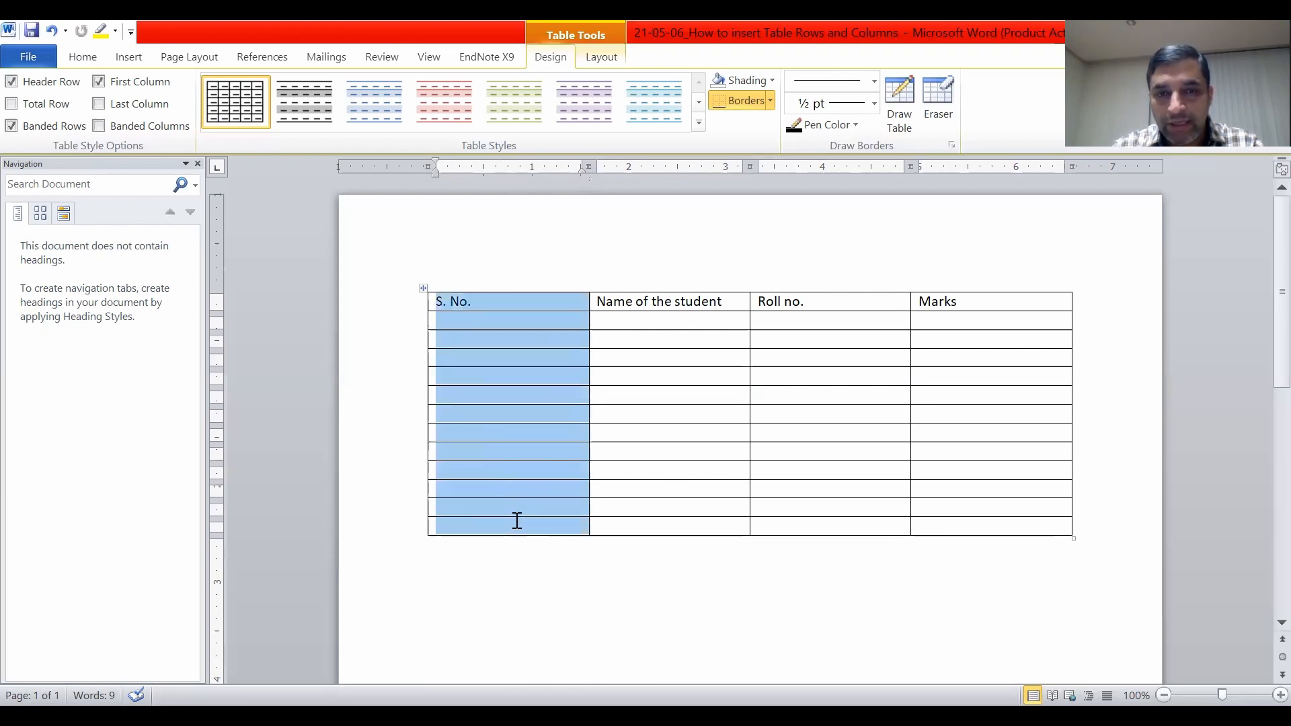
drag(698, 301, 706, 527)
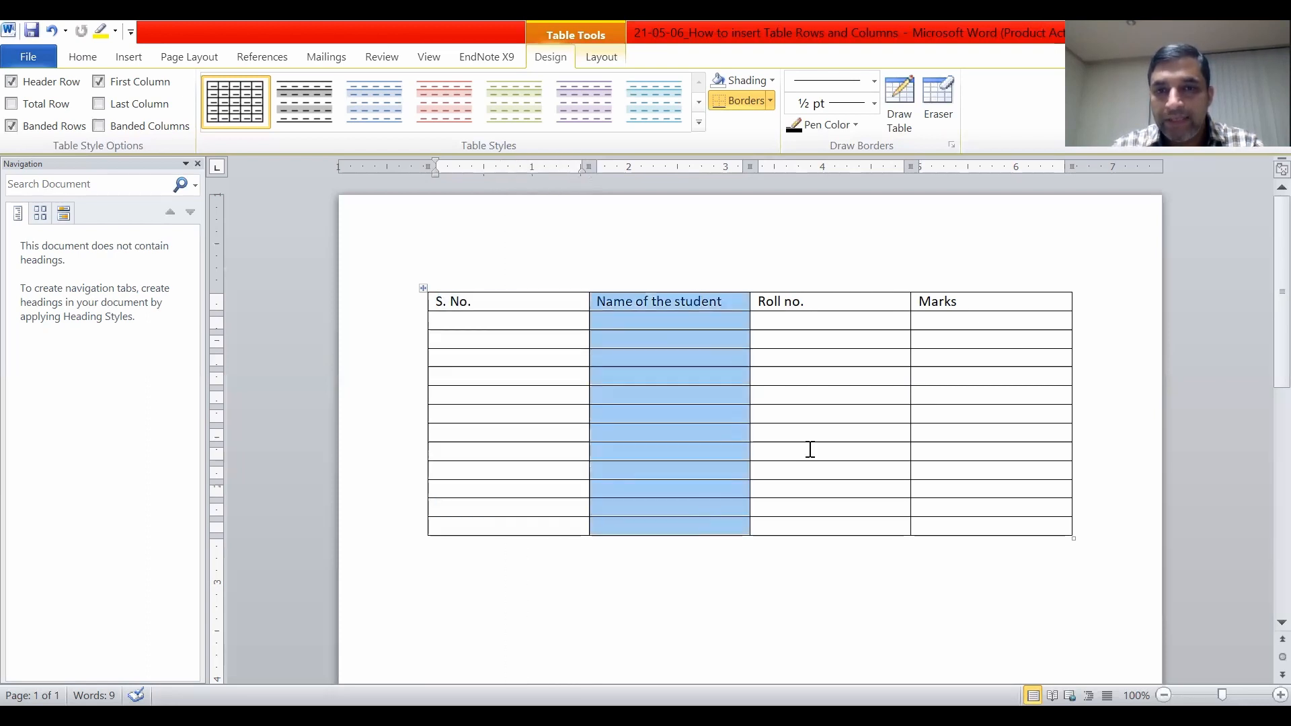
- Narrow the "S. No." column to about 0.6 inches, letting the "Name of the student" column take the freed width
click(595, 321)
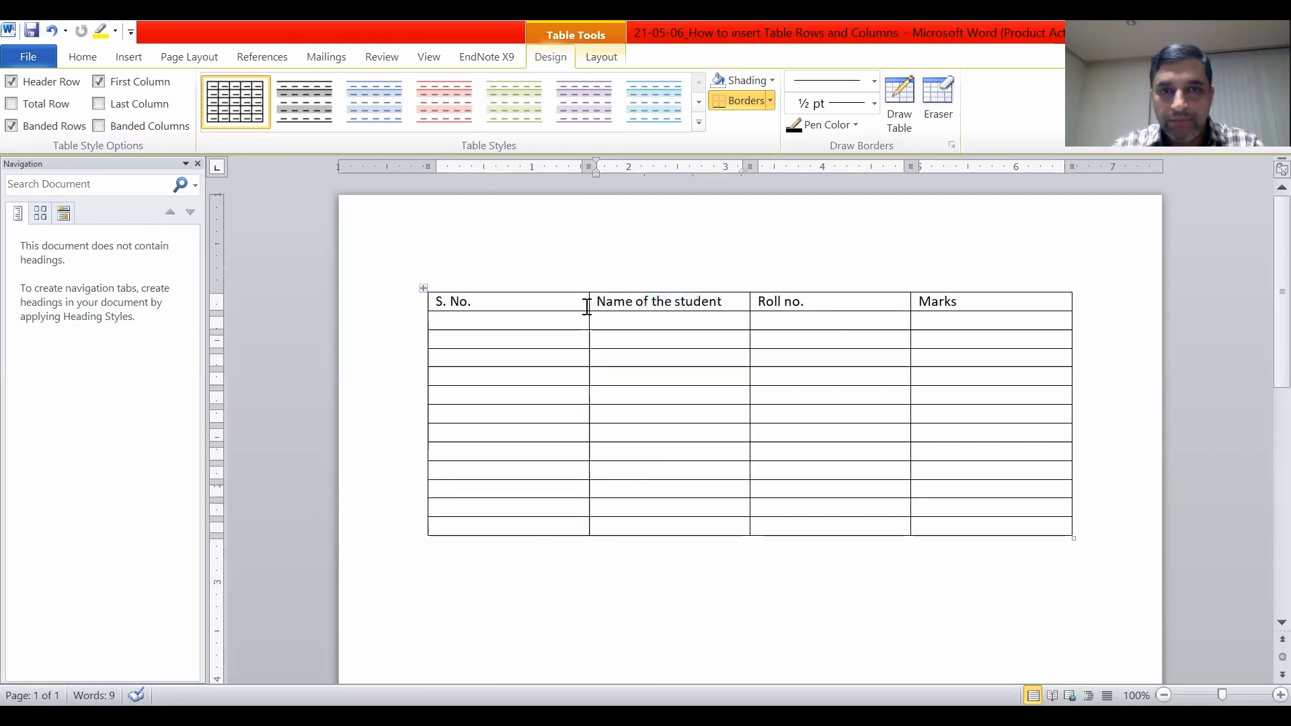
drag(588, 307, 589, 308)
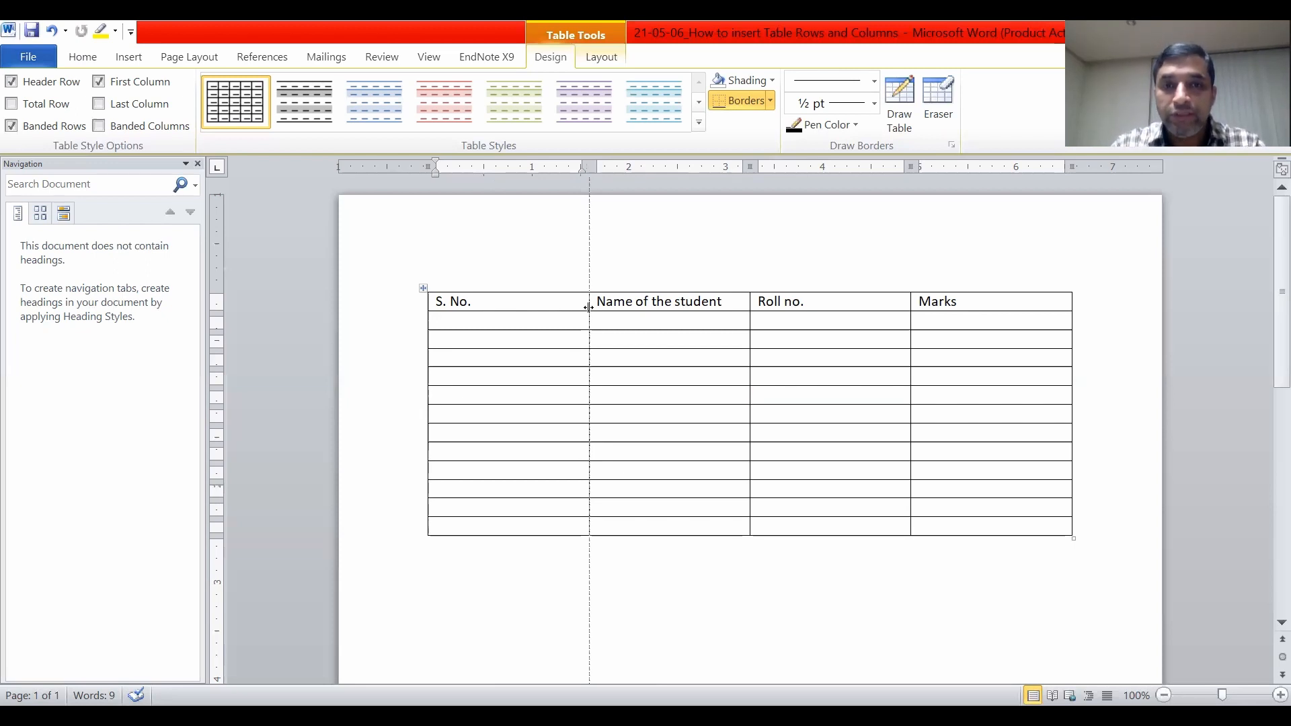
drag(589, 308, 489, 302)
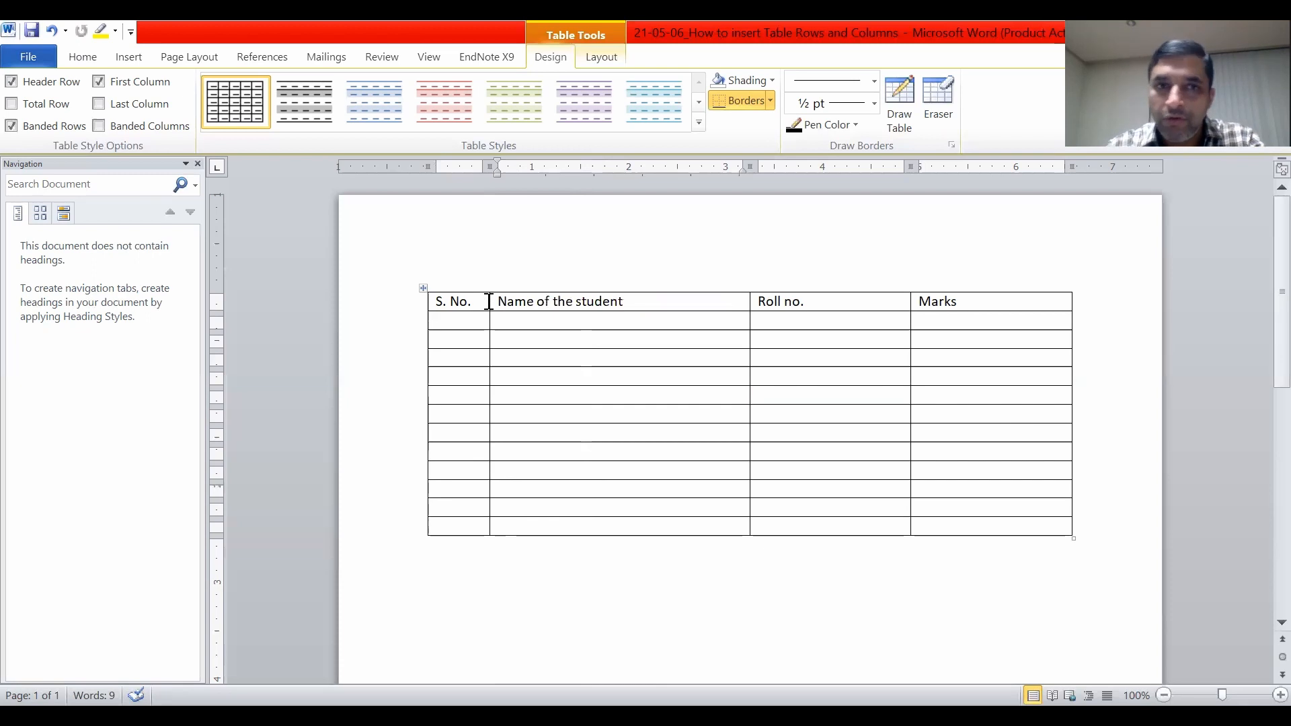
- Number the first ten rows below the header from 1 to 10 in the "S. No." column
click(459, 325)
text(1)
key(Down)
text(2)
key(Down)
text(3)
key(Down)
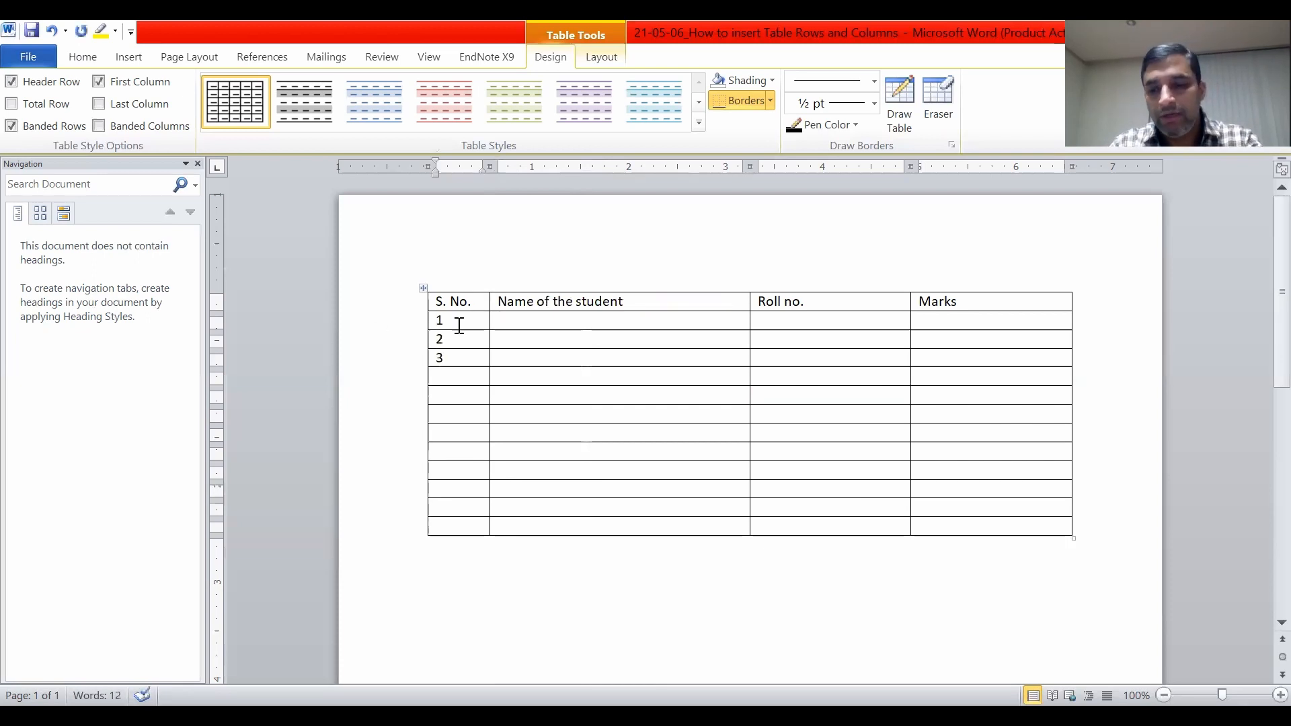
text(4)
key(Down)
text(5)
key(Down)
text(6)
key(Down)
text(7)
key(Down)
text(8)
key(Down)
text(9)
key(Down)
text(10)
- Narrow the "Name of the student" column to about 2.2 inches and the "Roll no." column to about 1 inch
drag(542, 316, 556, 493)
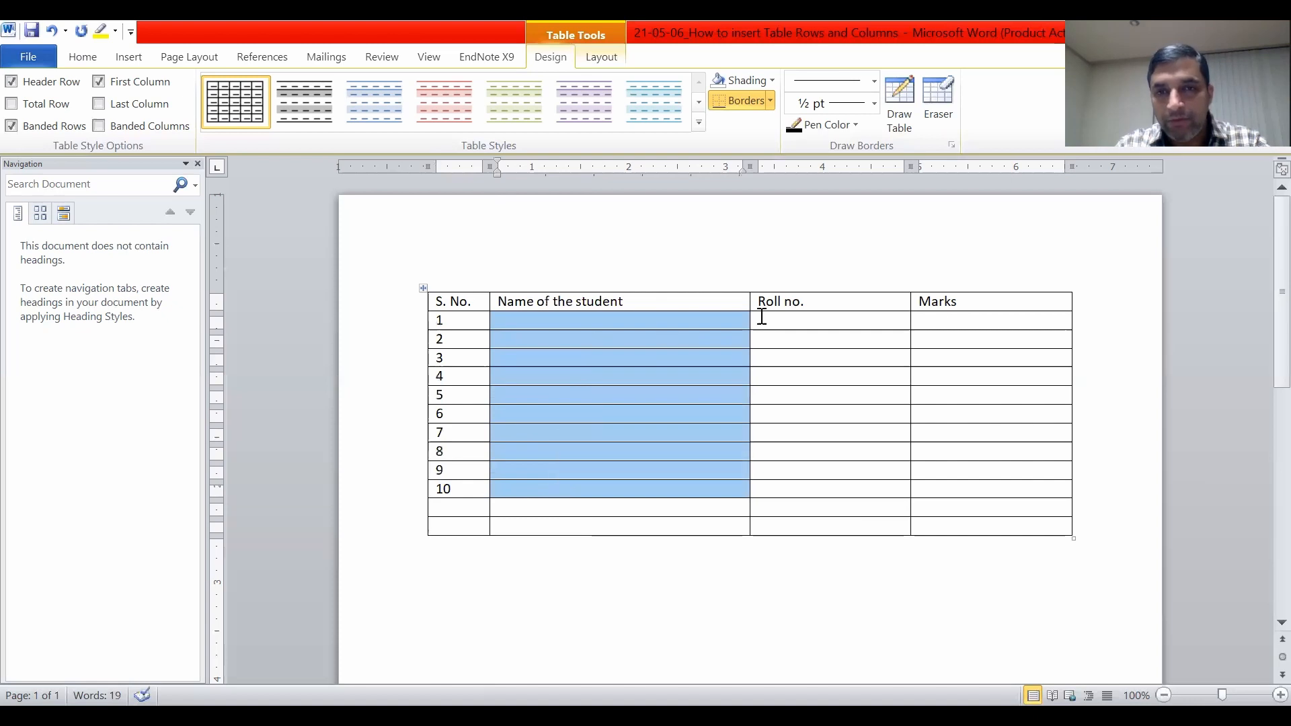
click(704, 301)
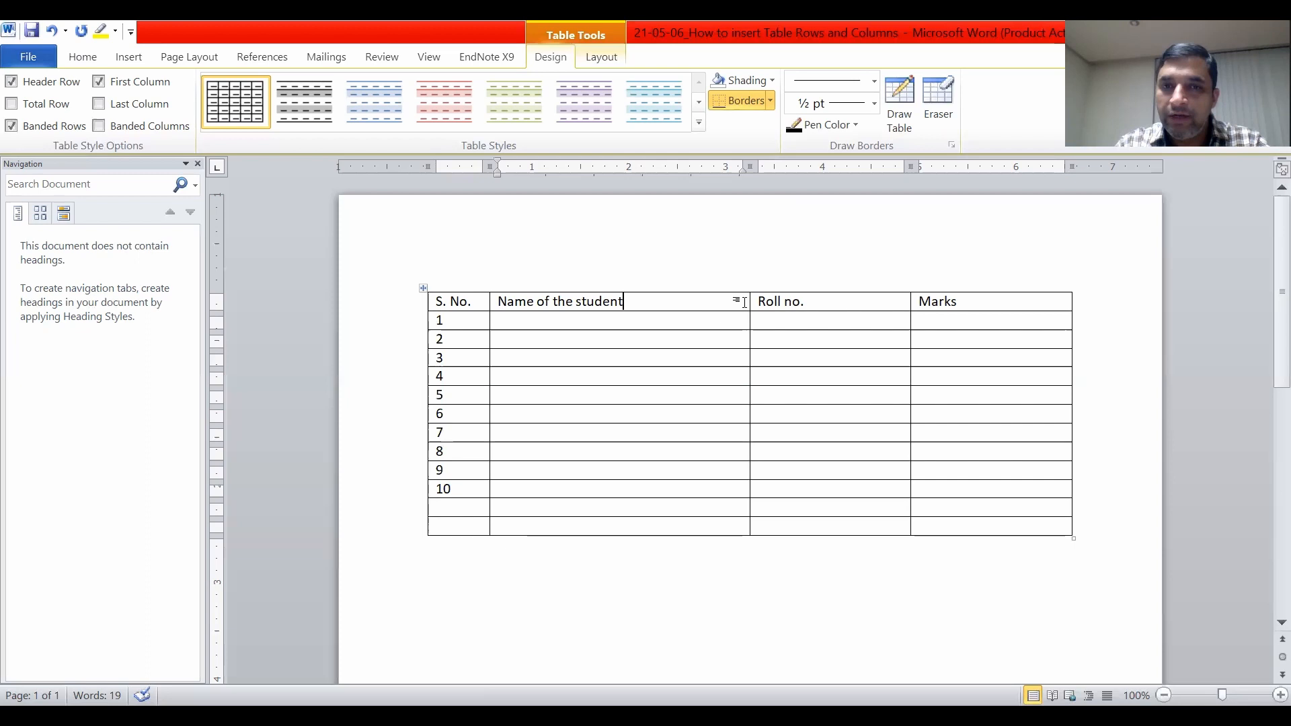
mouse_move(749, 303)
mouse_down()
mouse_move(681, 317)
mouse_move(751, 320)
mouse_move(683, 325)
mouse_move(702, 330)
mouse_up()
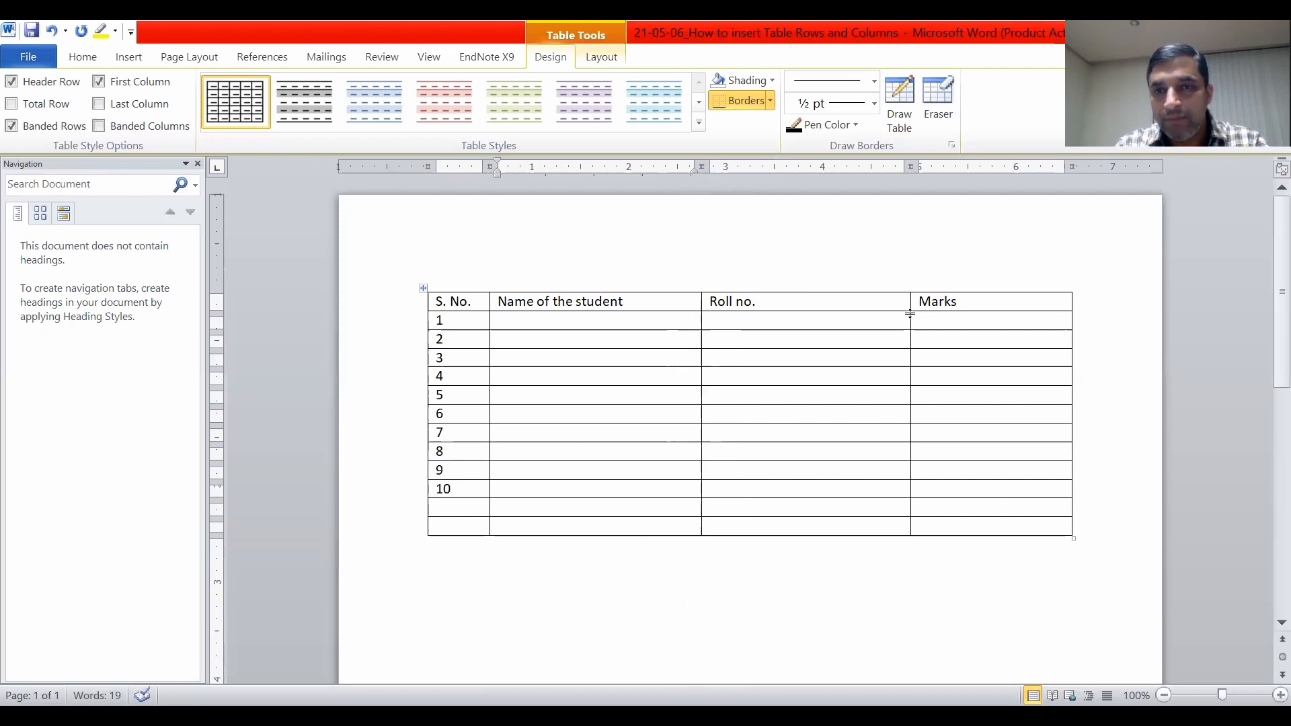
drag(909, 316, 799, 334)
click(860, 299)
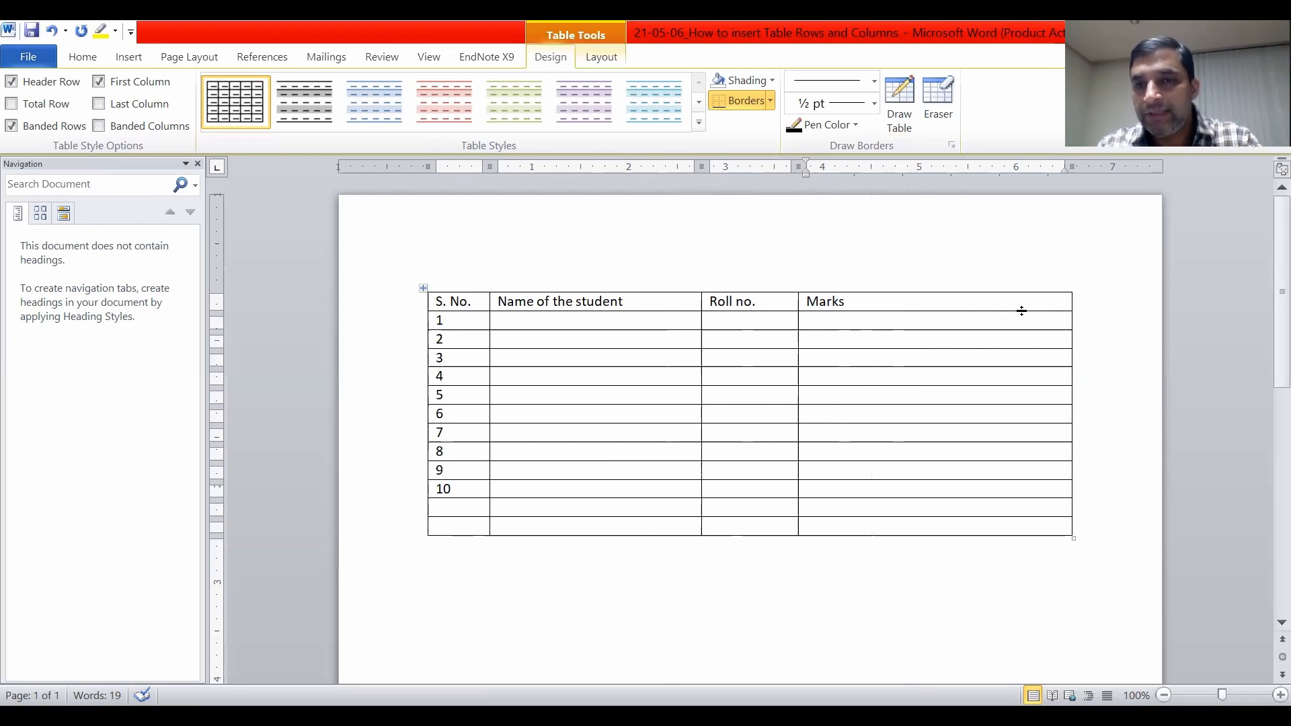
- Insert one column to the right of the "Marks" column
drag(818, 301, 1000, 302)
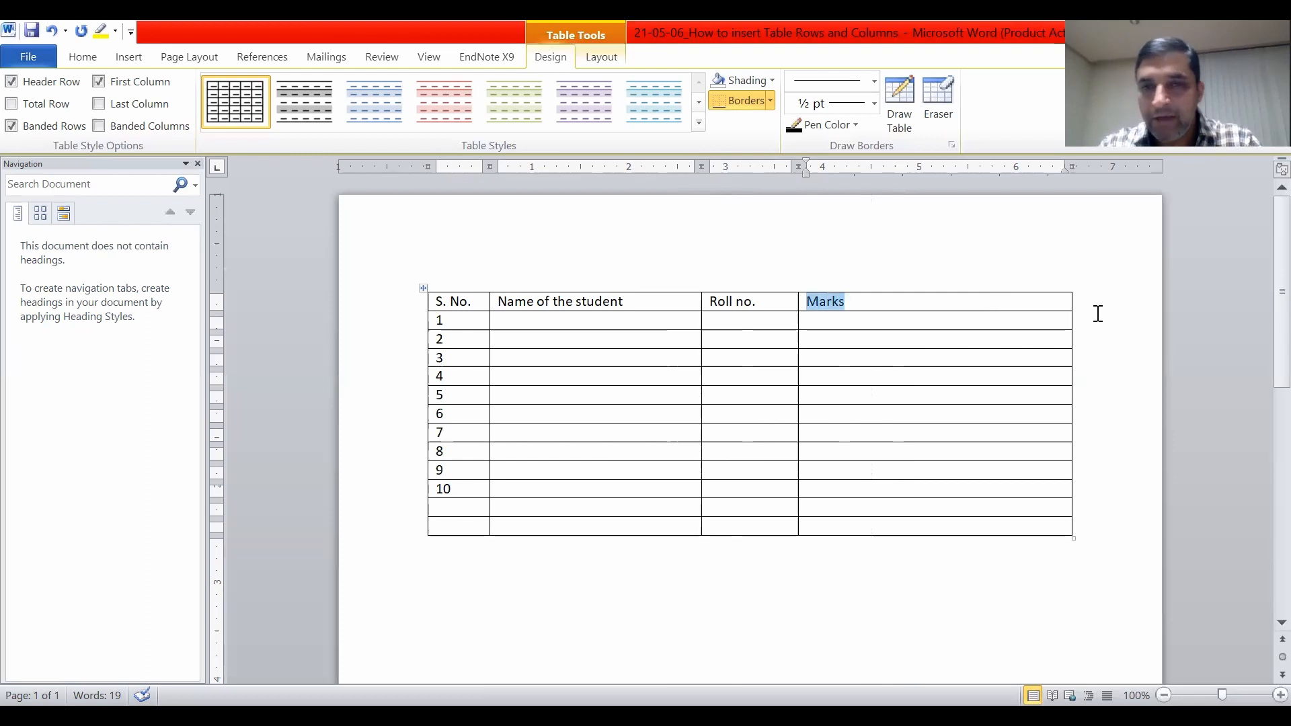
click(854, 301)
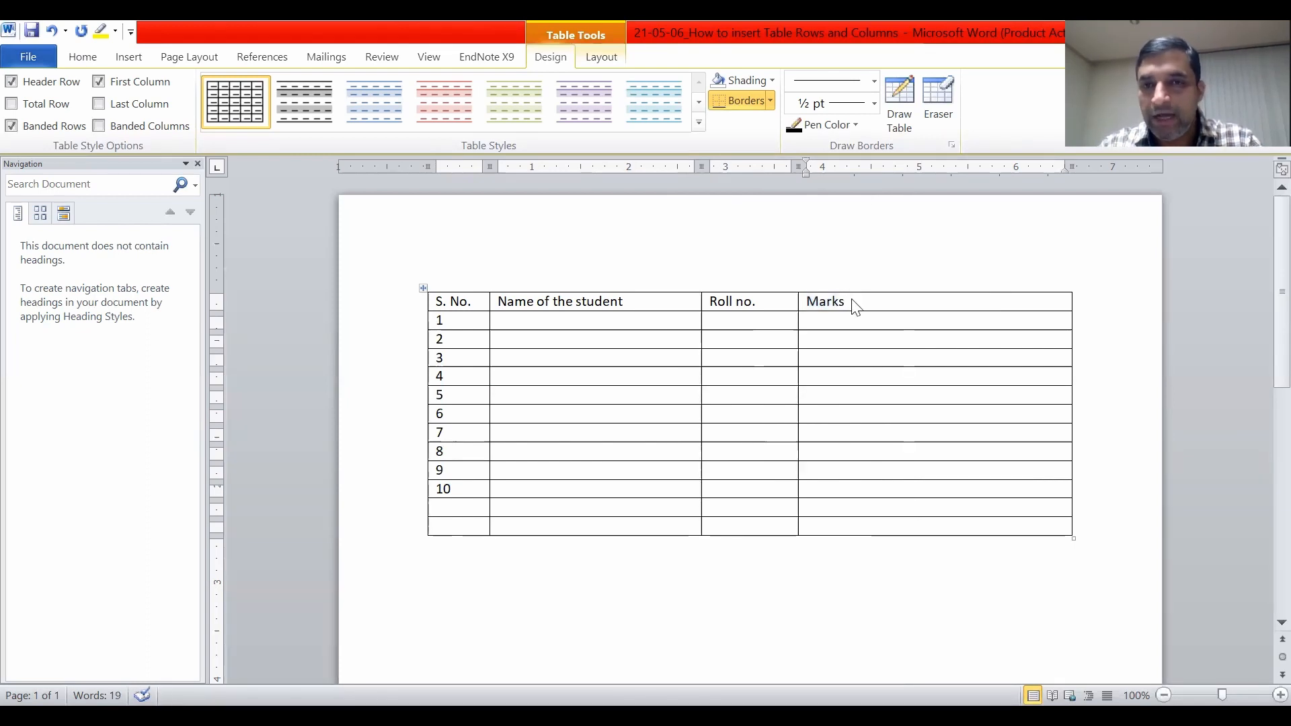
right_click(855, 307)
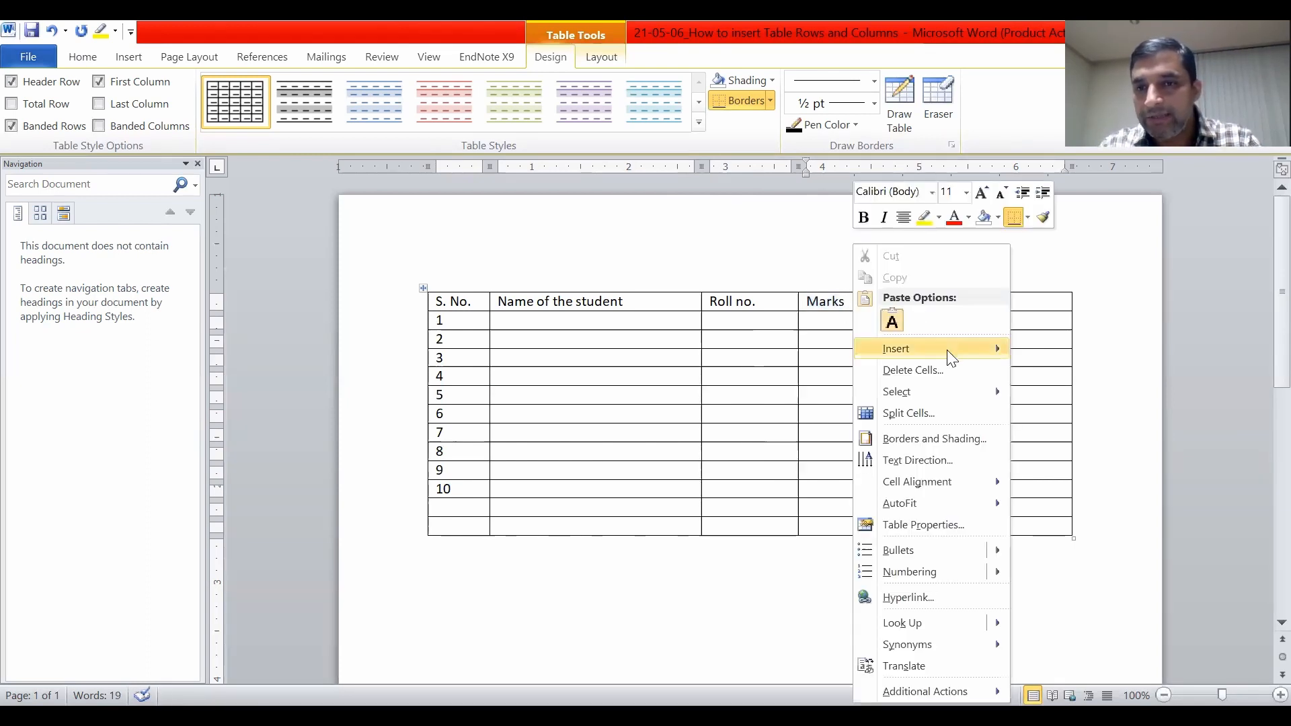
mouse_move(960, 352)
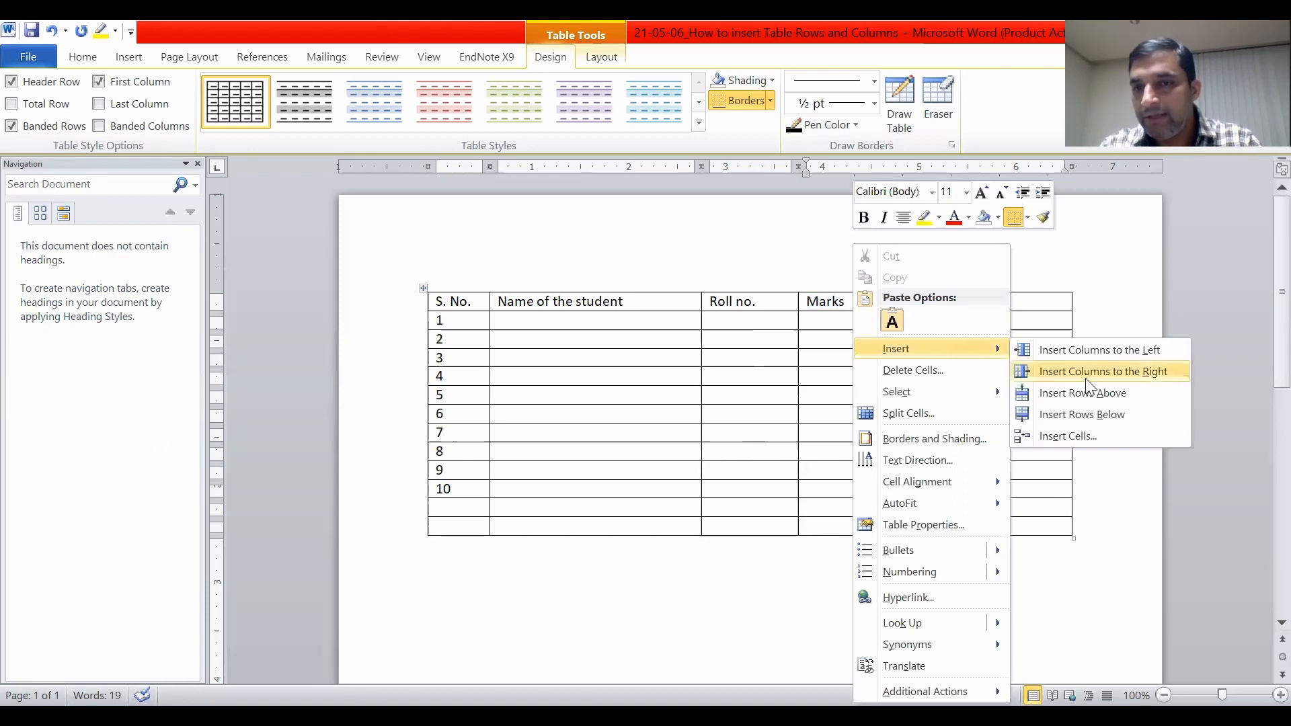
click(1087, 379)
click(928, 308)
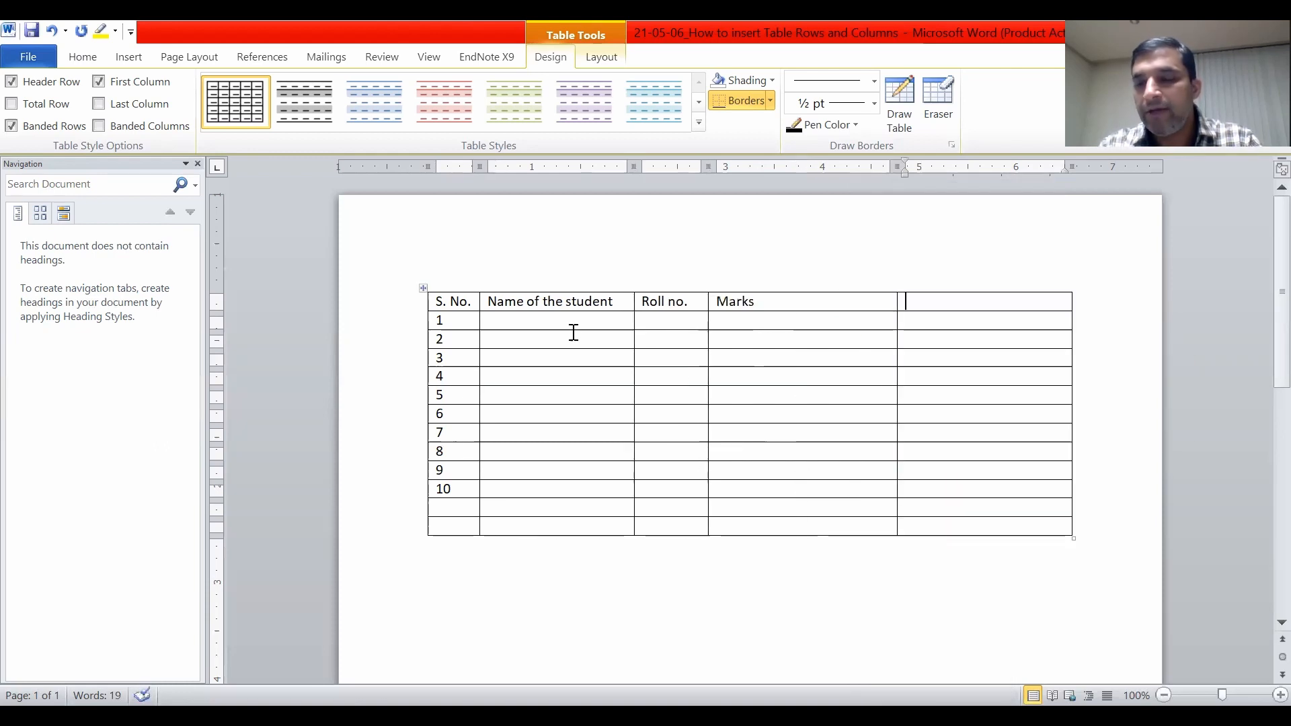
- Extend the "Marks" header to "Marks obtained" and enter "Maximum marks" as the new column's header
click(798, 304)
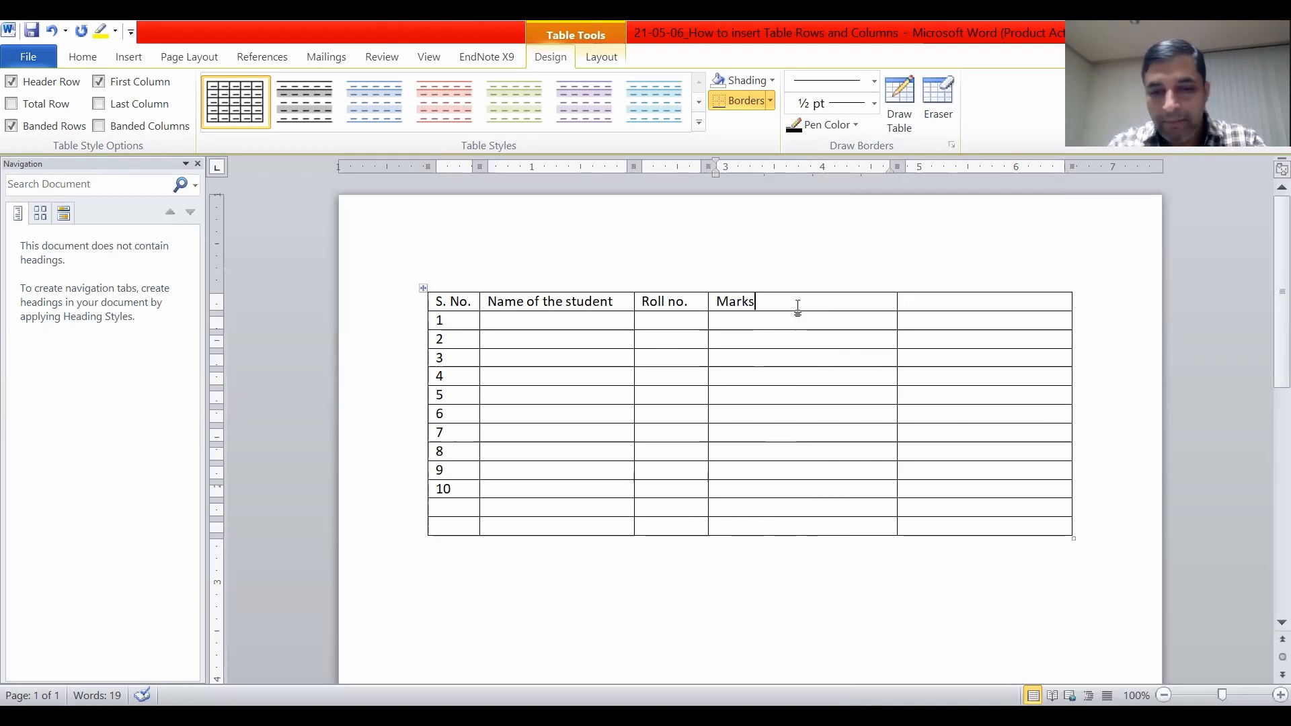
text(obtained)
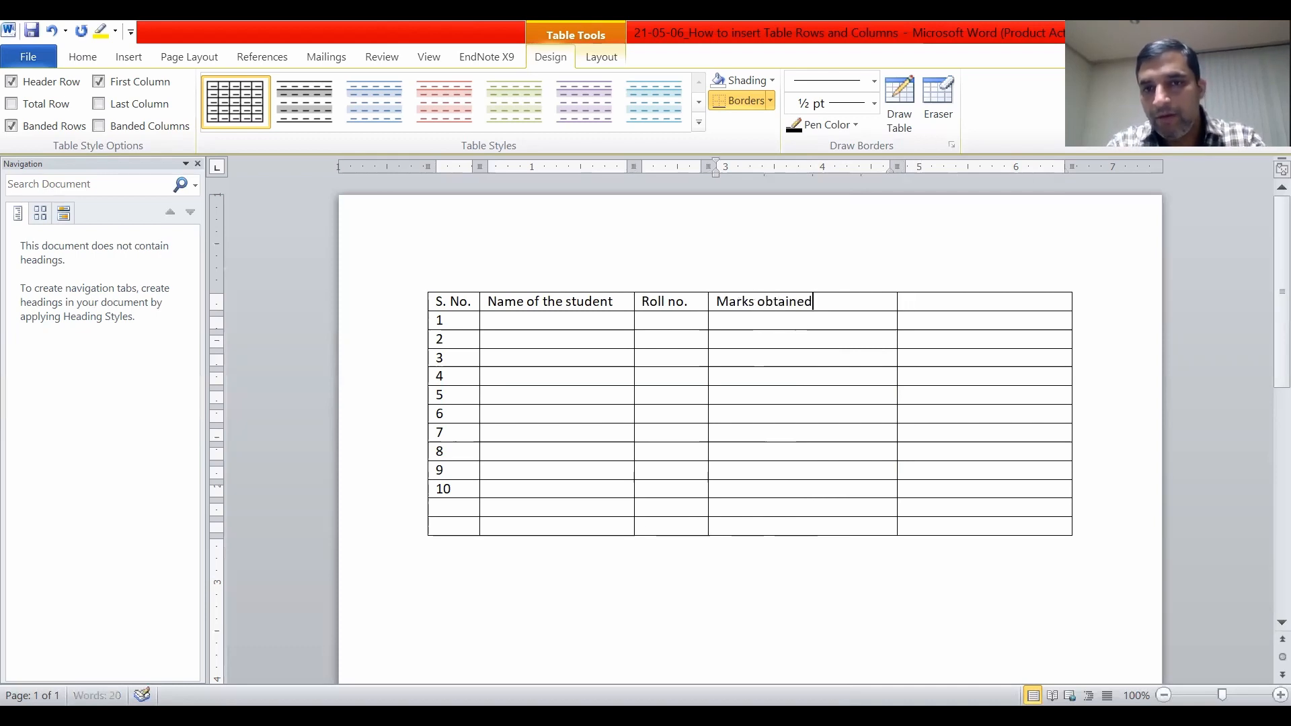
key(Tab)
text(Ma)
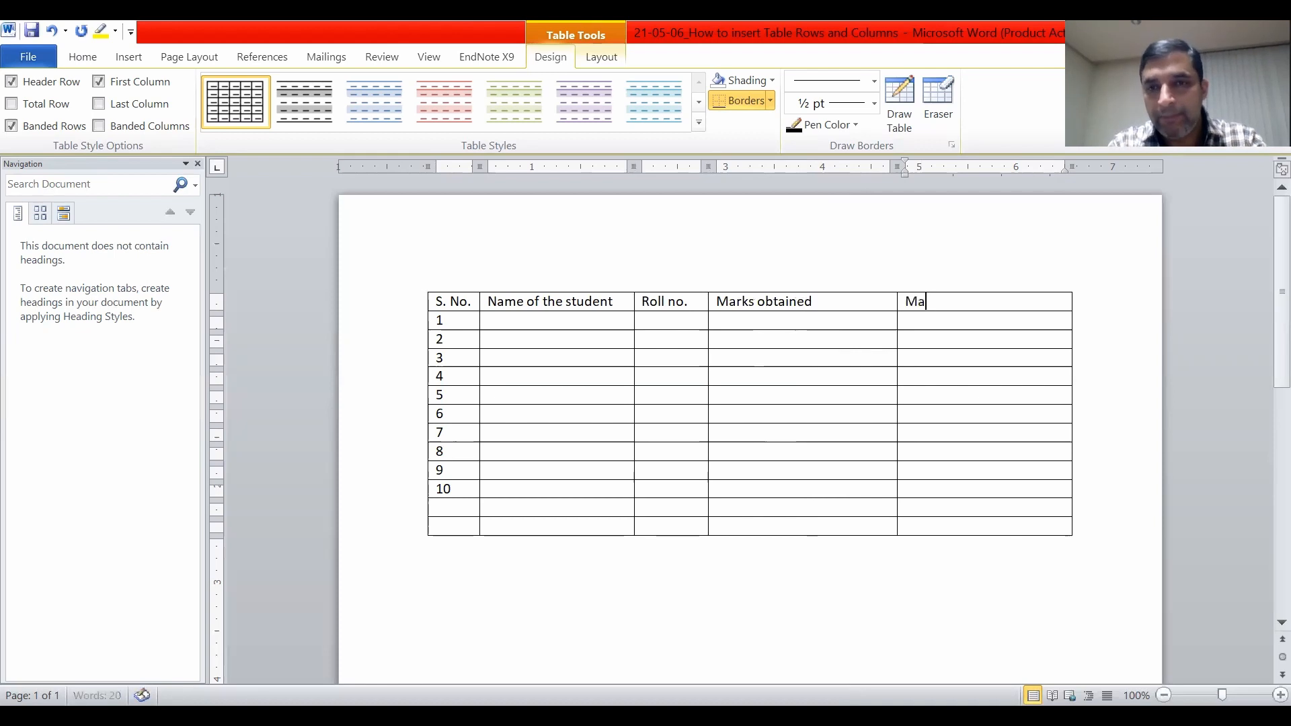
text(ximum marks)
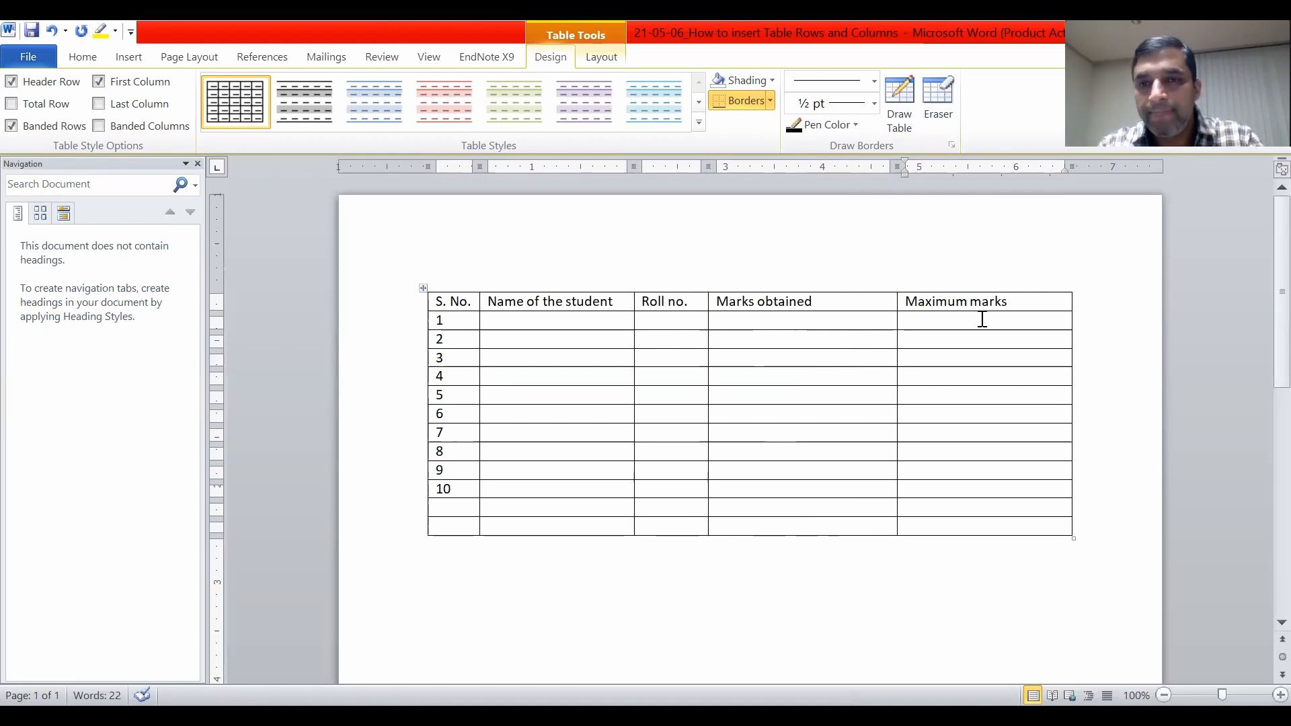
- Undo both header text entries and the insertion of the column after "Marks"
key(ctrl+z)
key(ctrl+z)
key(ctrl+z)
key(ctrl+z)
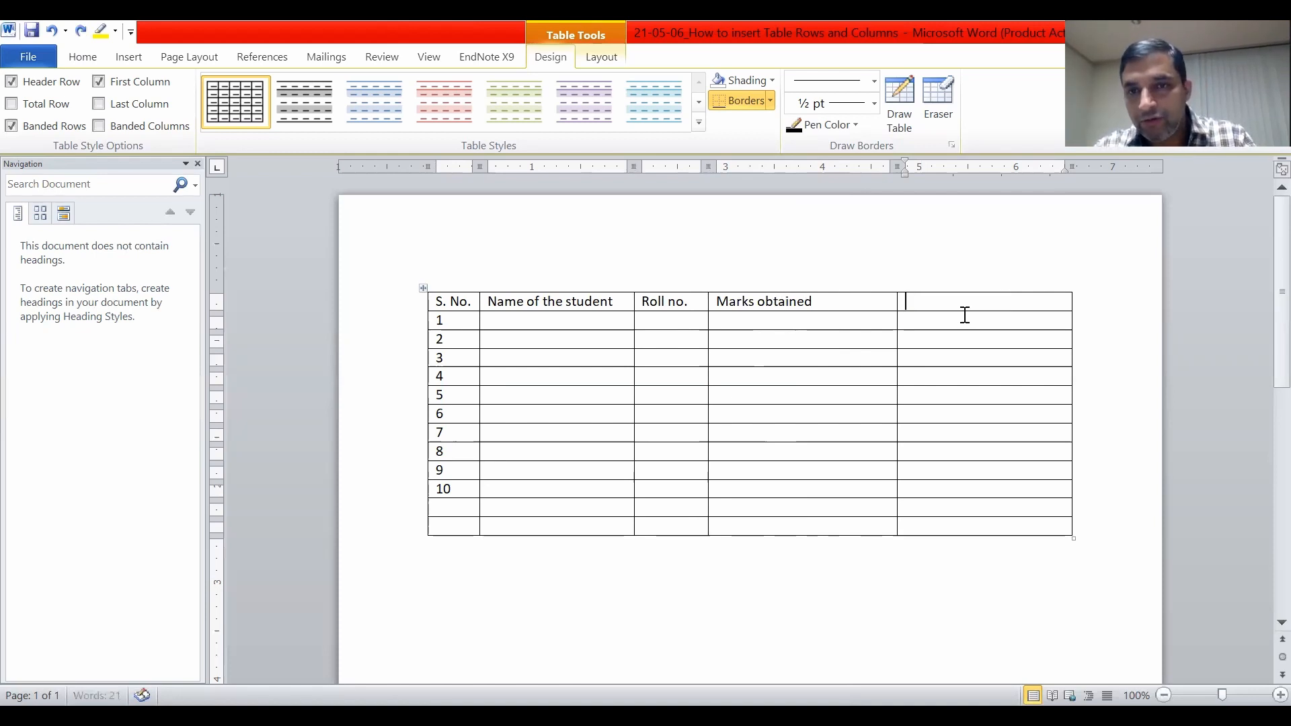
key(ctrl+z)
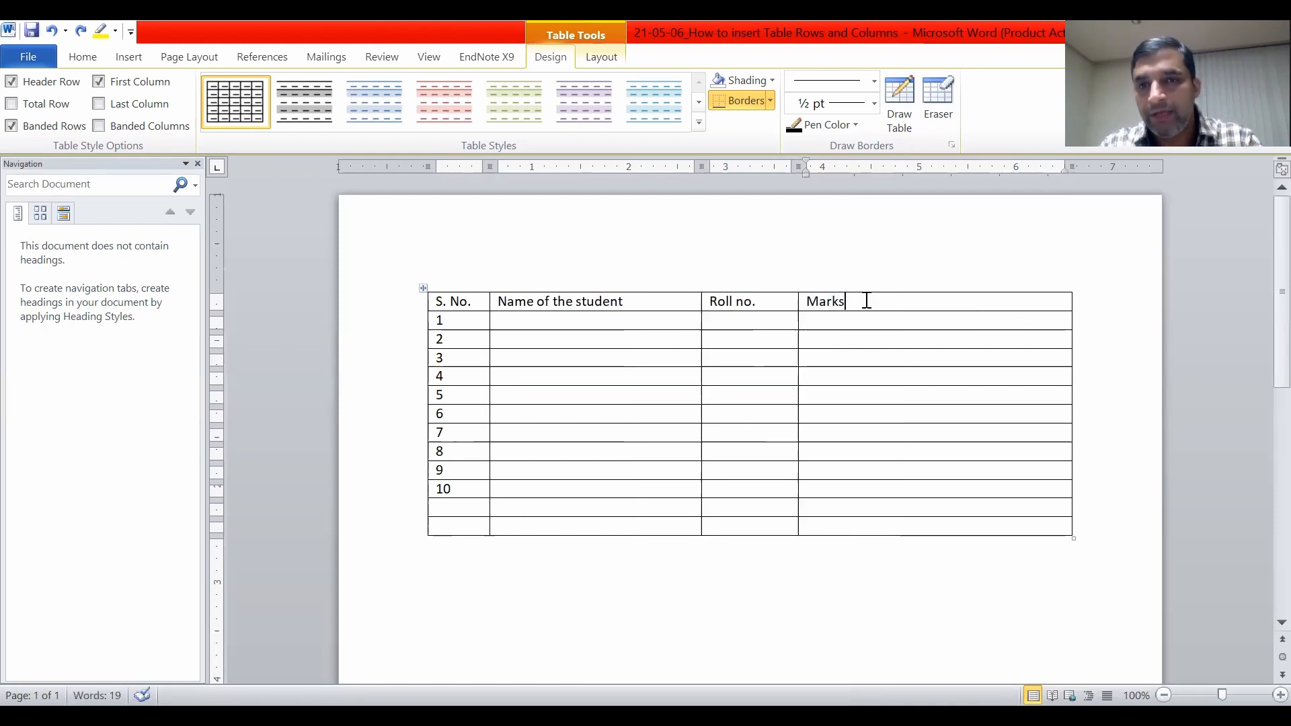
- Delete all table rows below the header row
drag(827, 303, 986, 310)
drag(401, 322, 447, 541)
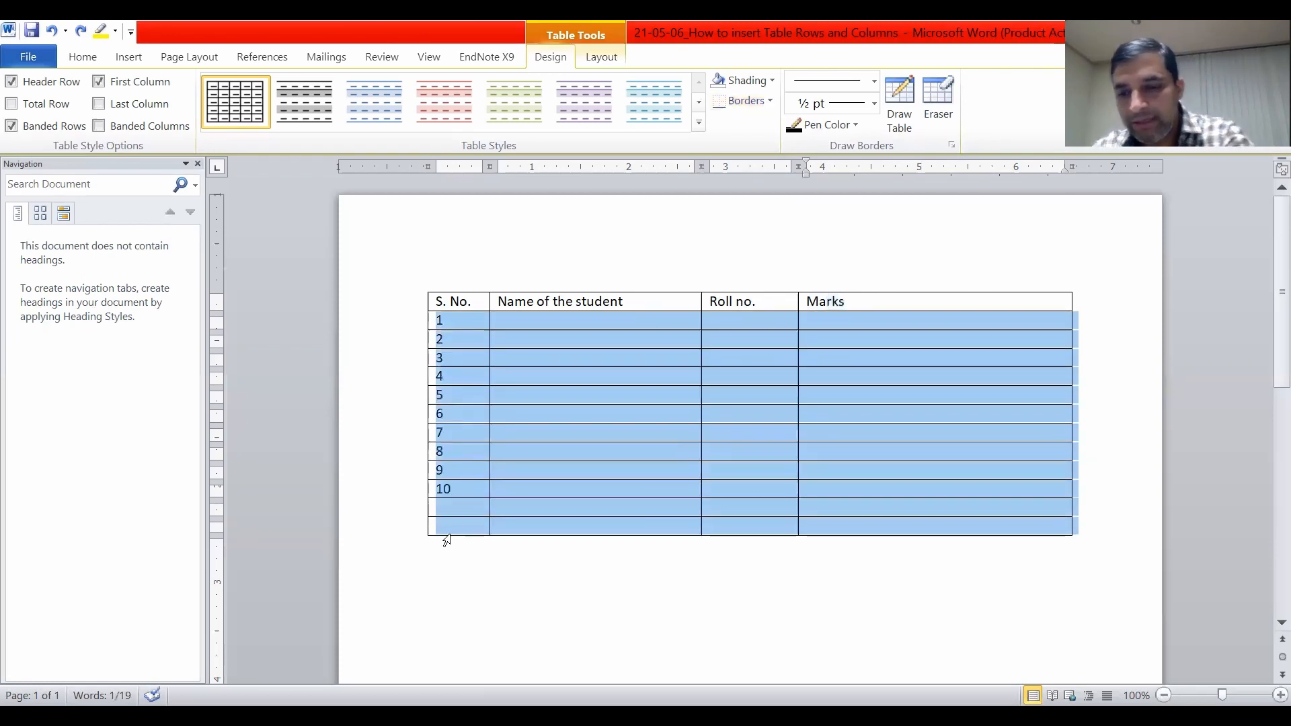
key(BackSpace)
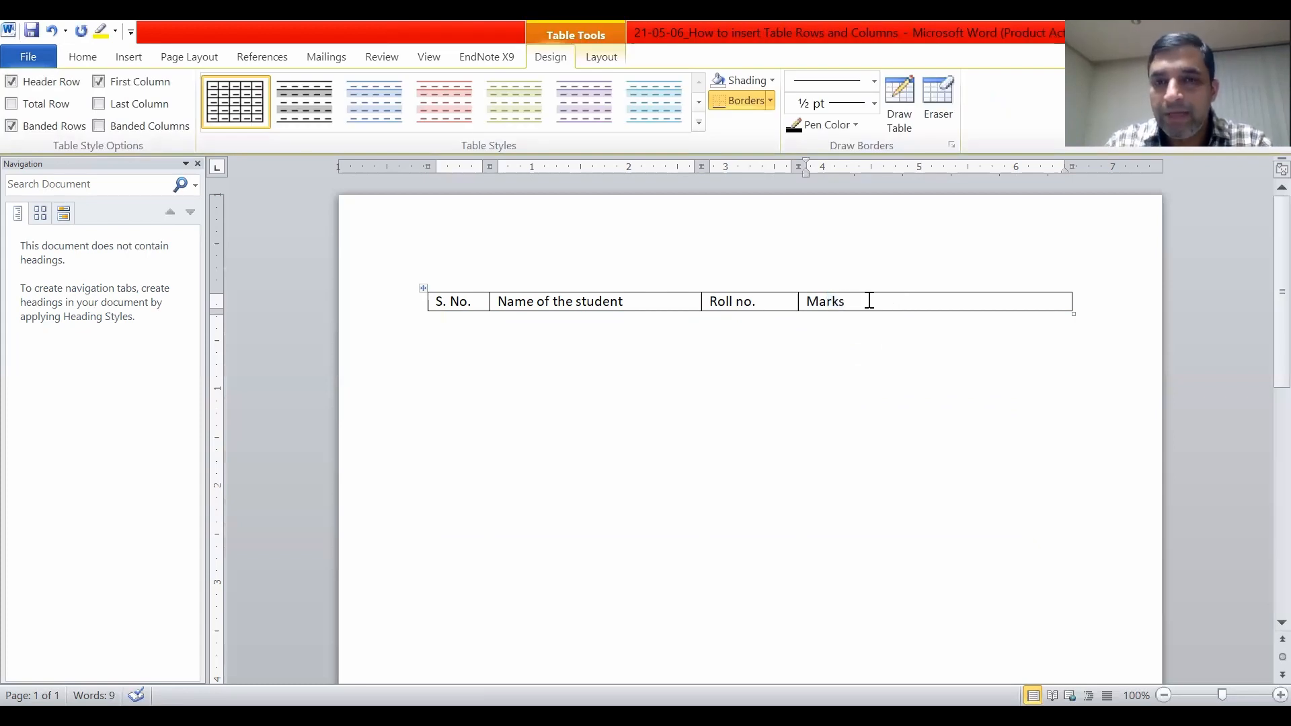
- Split the "Marks" header cell into 1 column and 2 rows
right_click(870, 301)
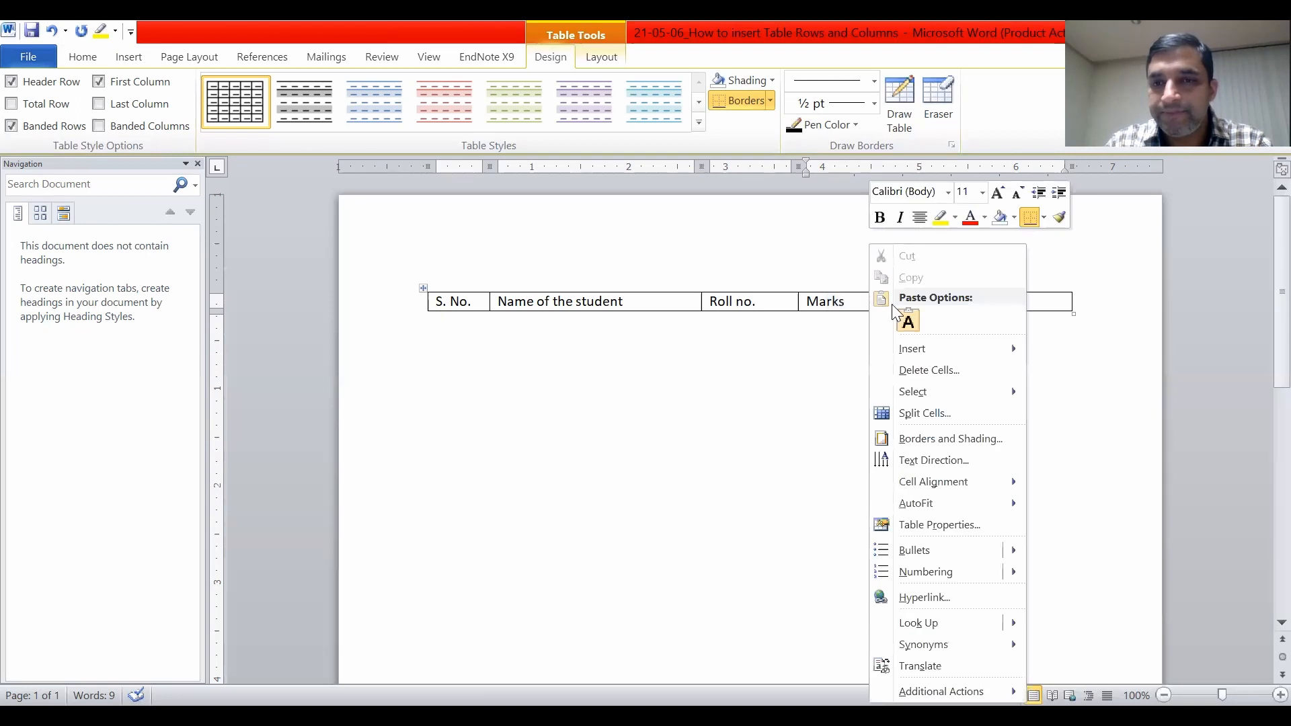
click(926, 415)
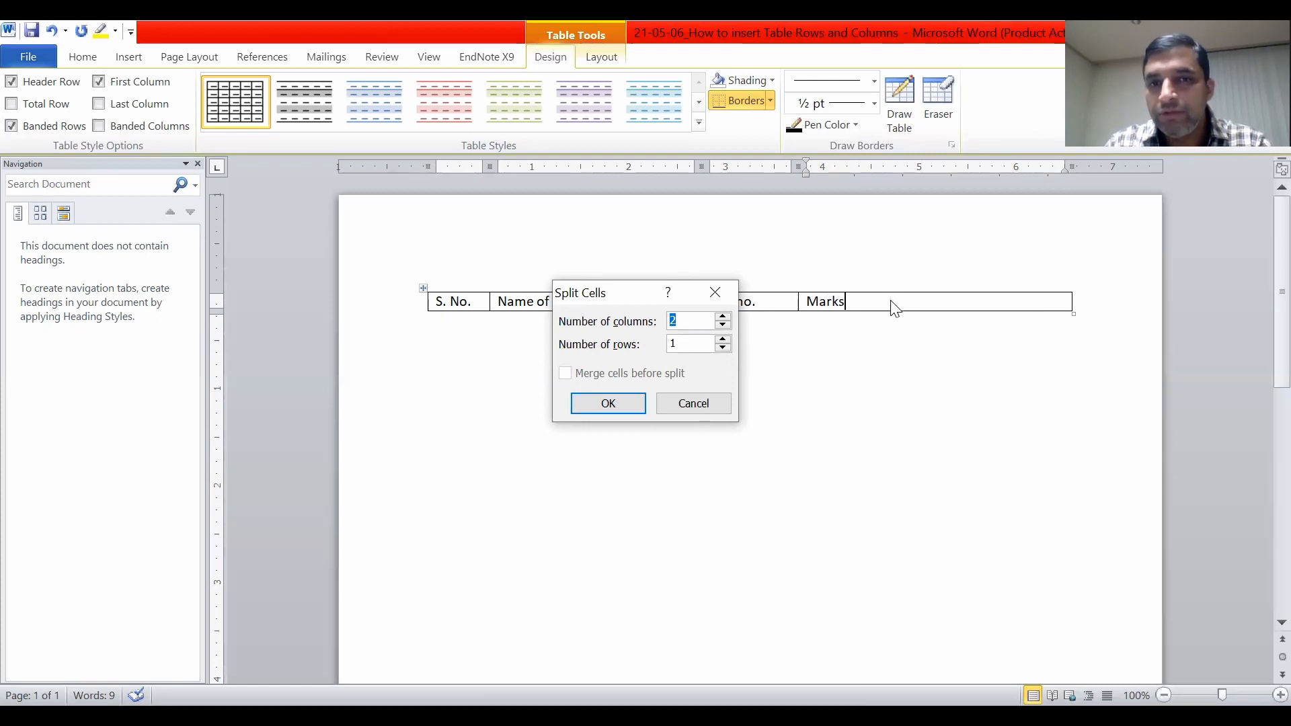
click(723, 340)
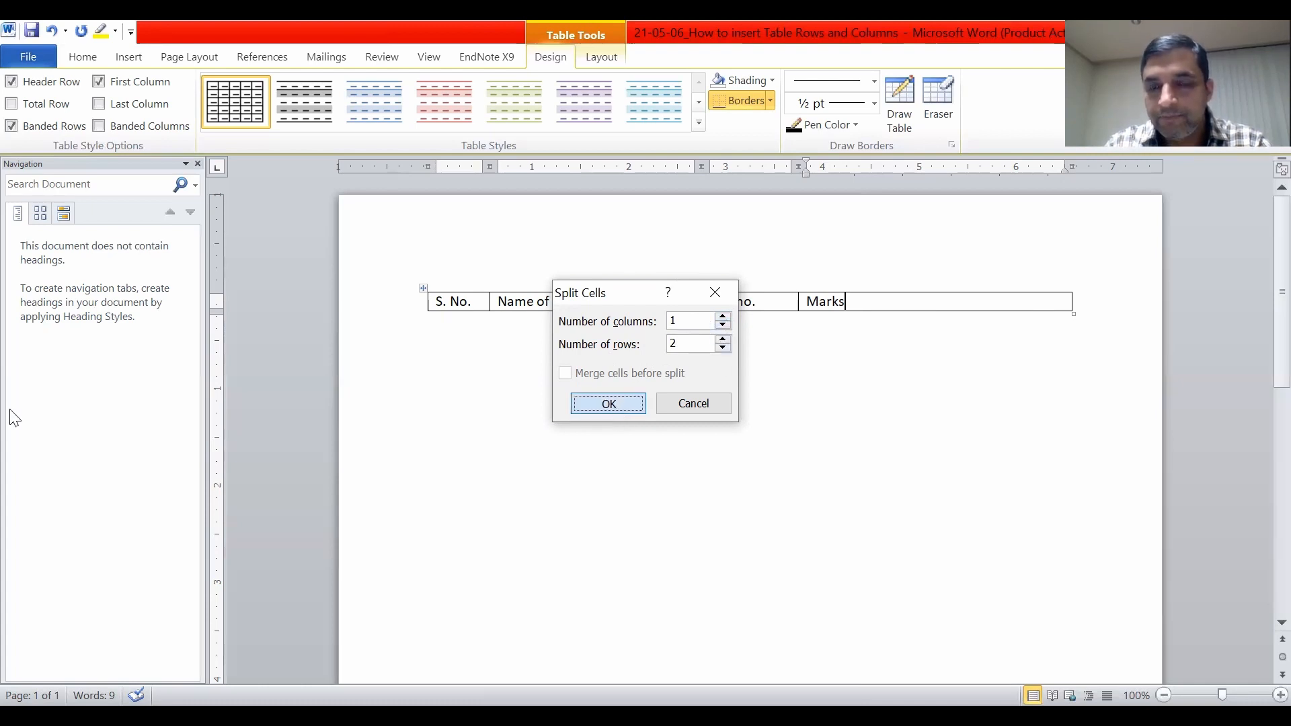
click(615, 405)
click(889, 306)
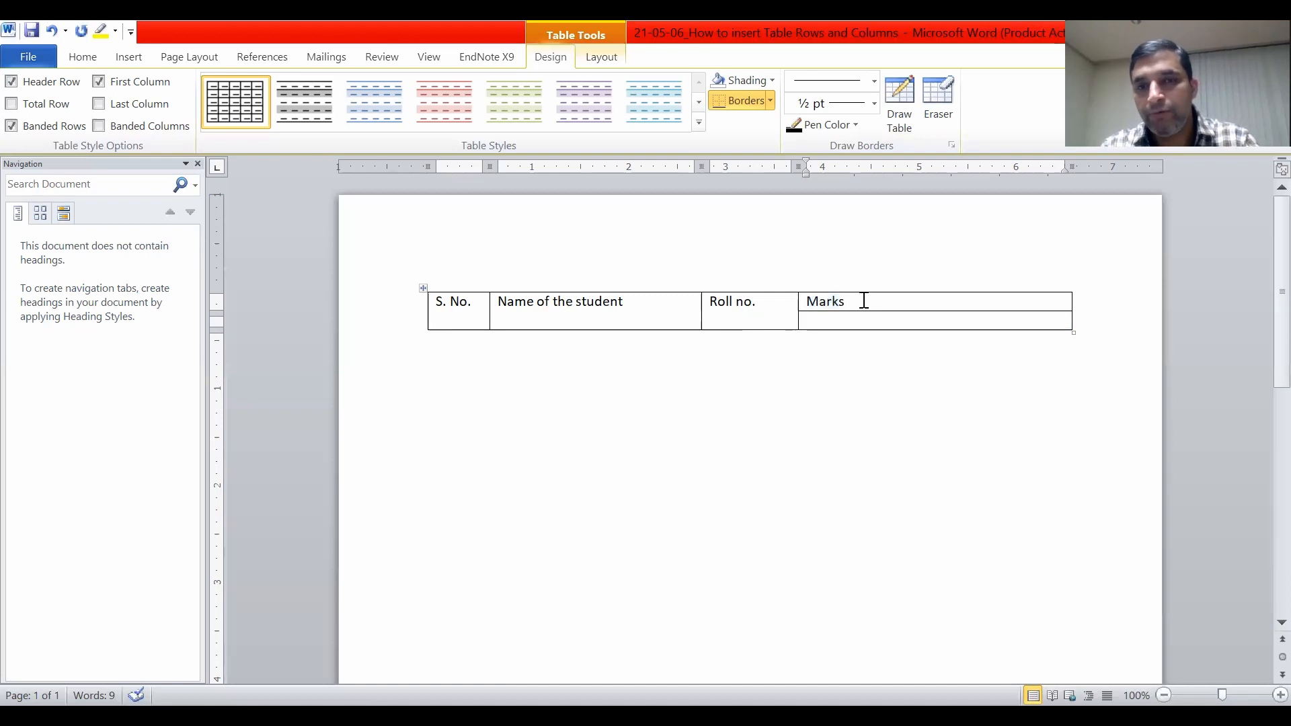
- Split the empty cell directly below "Marks" into 2 columns and 1 row
click(872, 321)
drag(834, 320, 1003, 338)
click(939, 320)
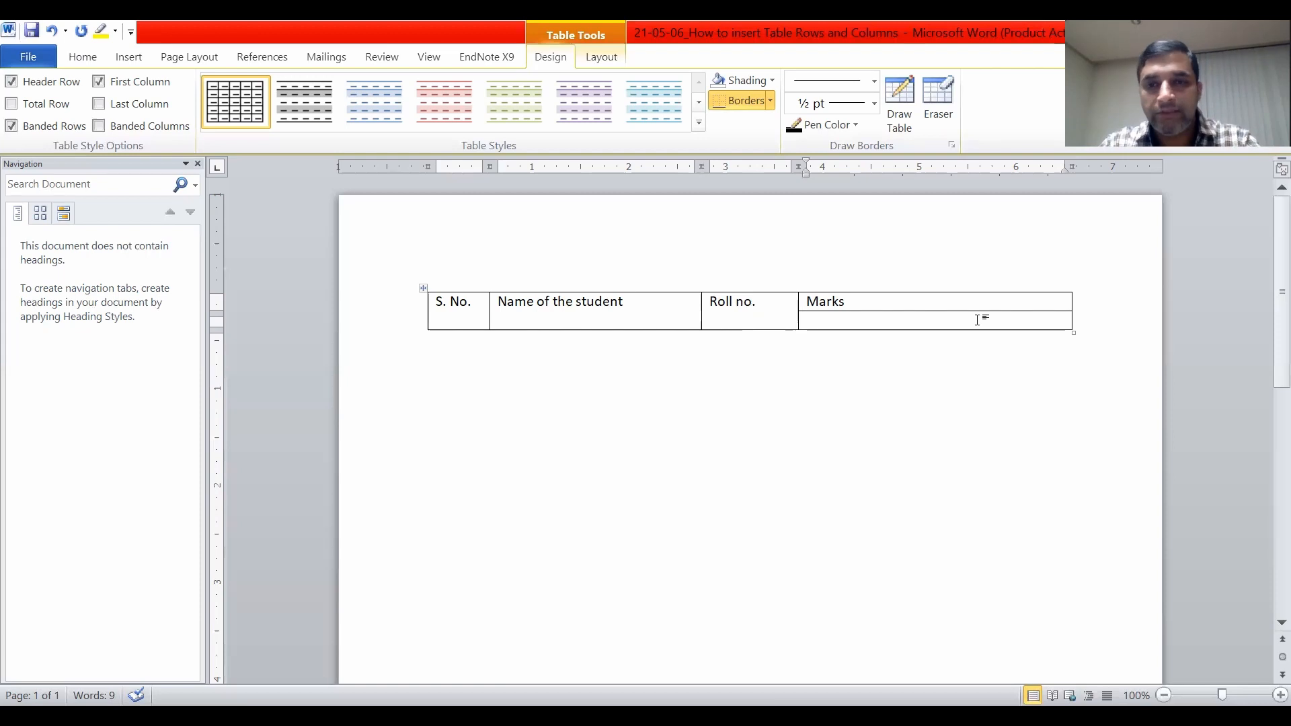
right_click(846, 326)
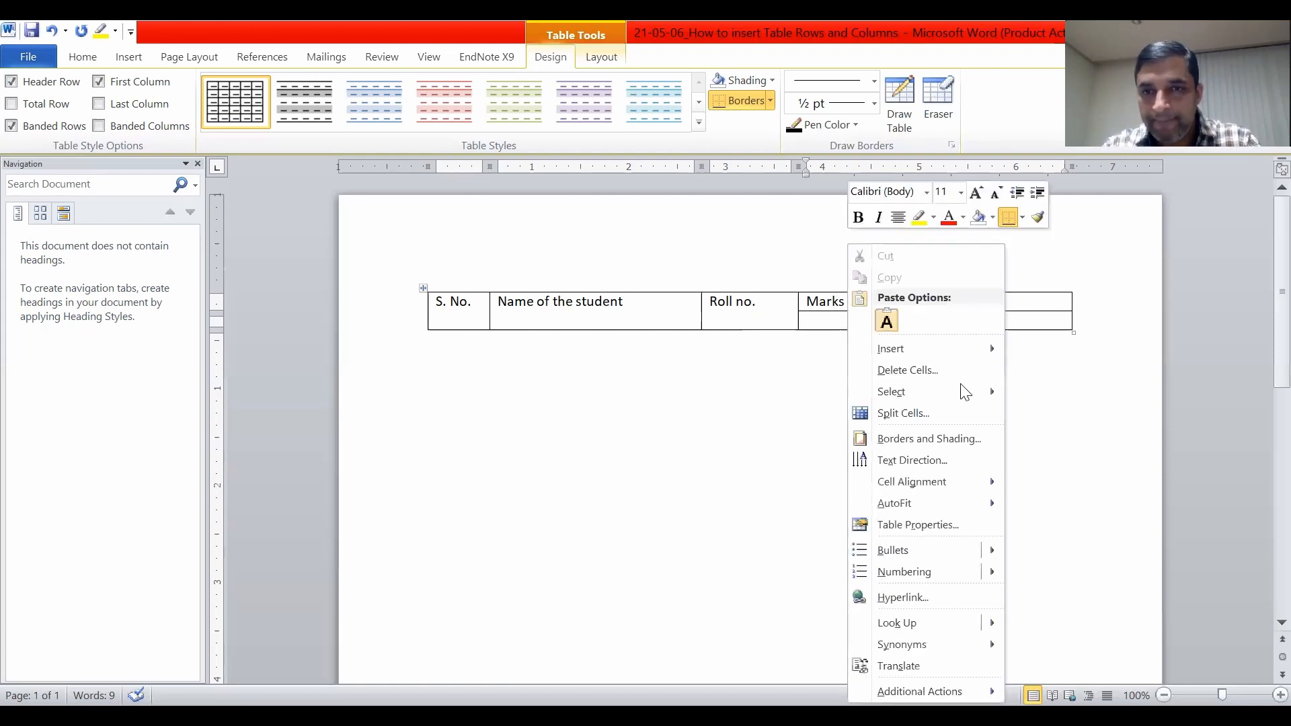
click(915, 413)
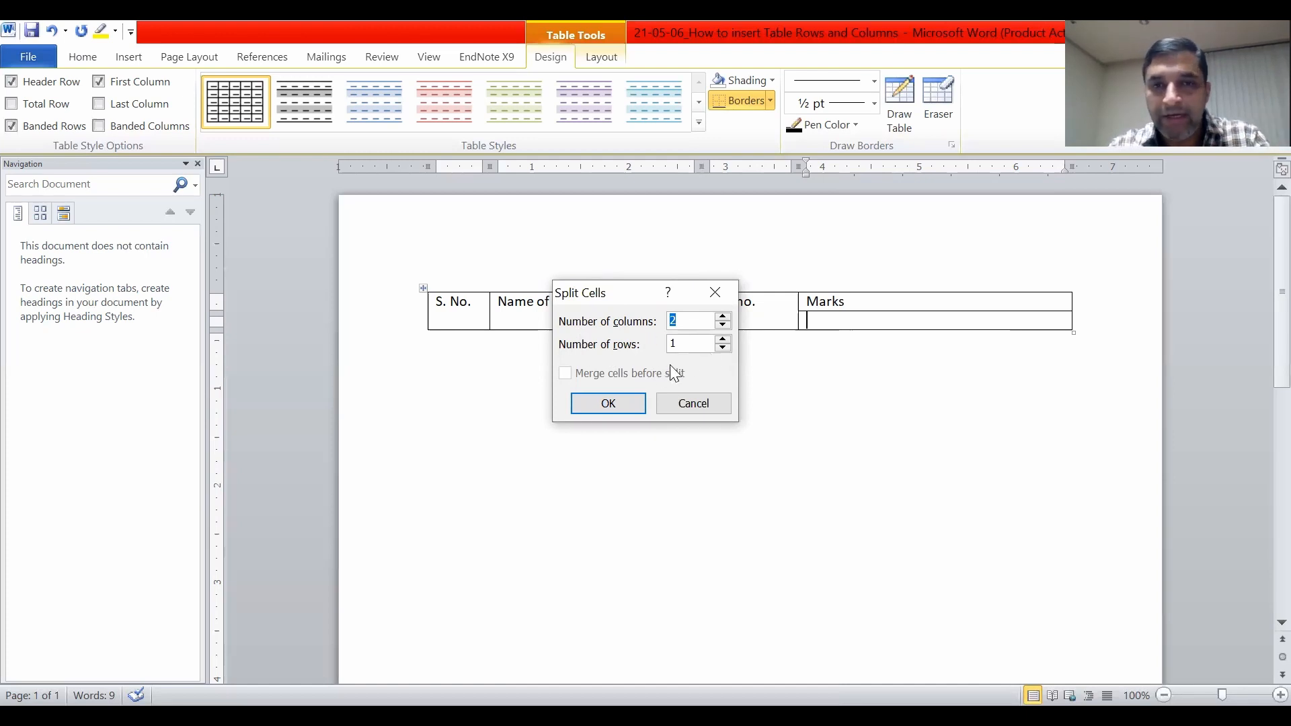
click(615, 403)
- Enter the sub-headings "Marks obtained" and "Maximum marks" in the two cells under "Marks"
click(846, 325)
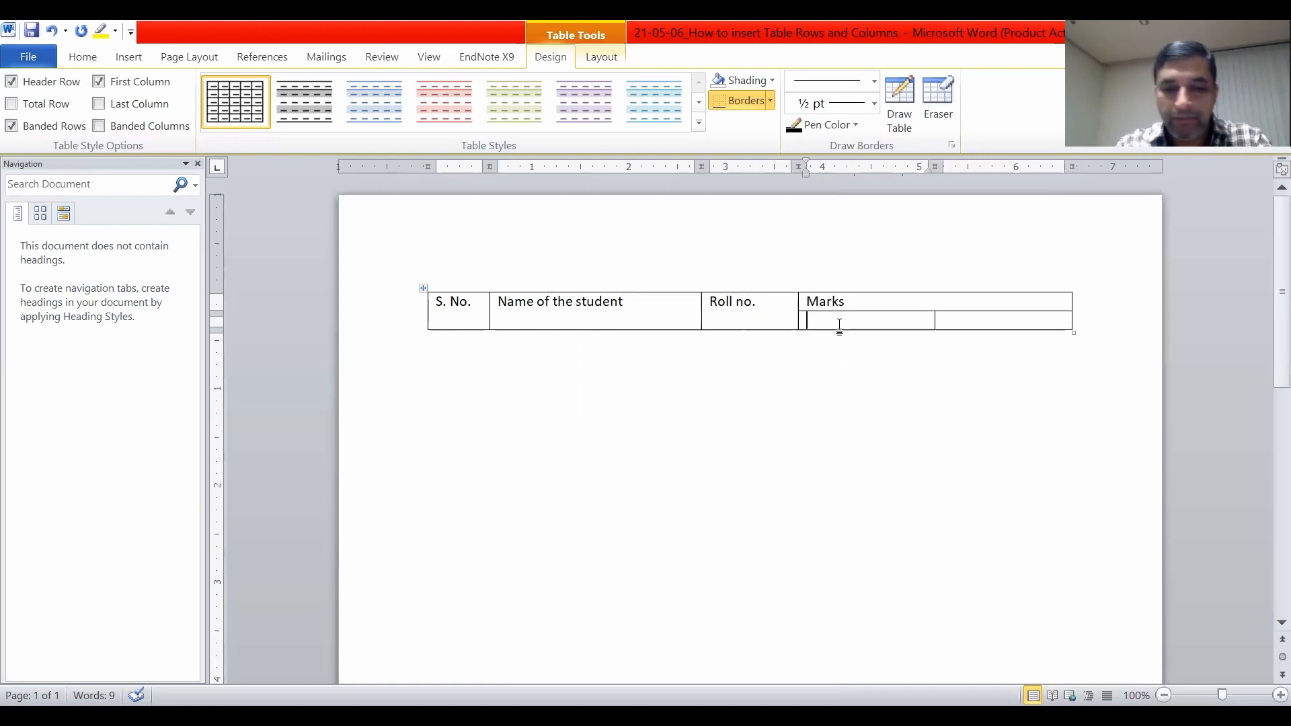
text(Maa)
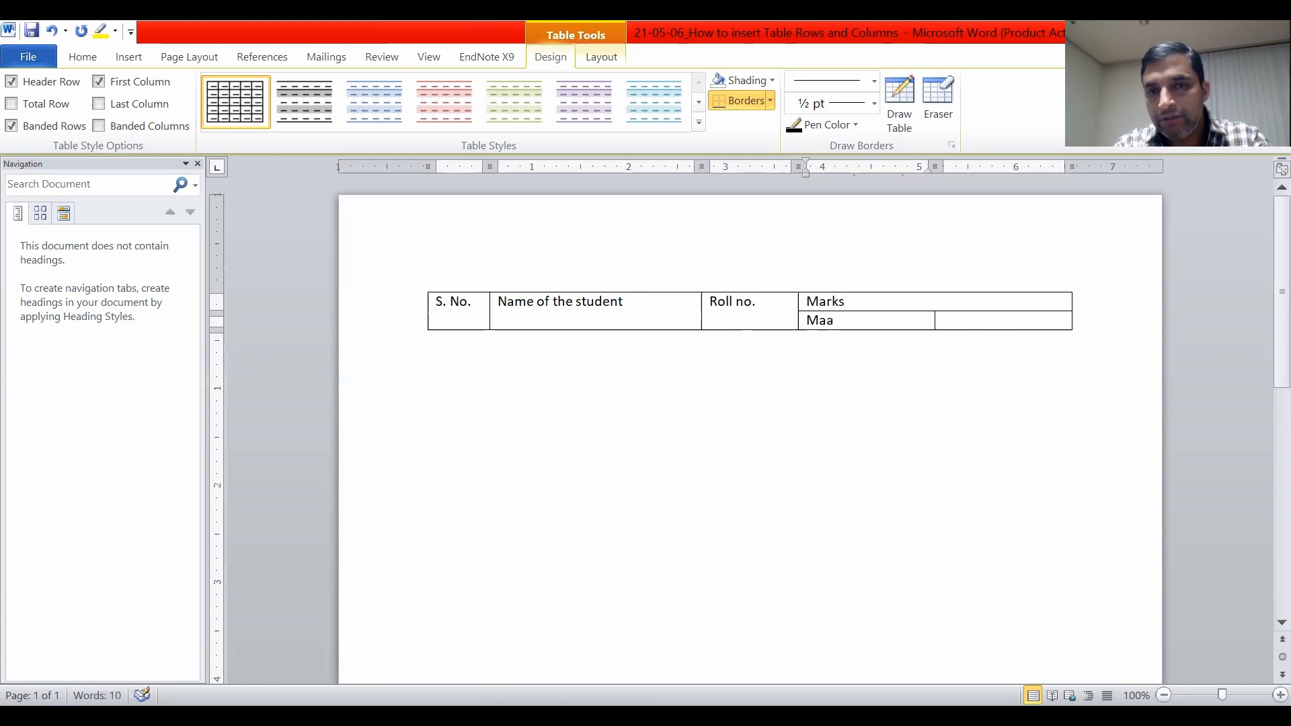
key(BackSpace)
text(rks obtained)
text(xi)
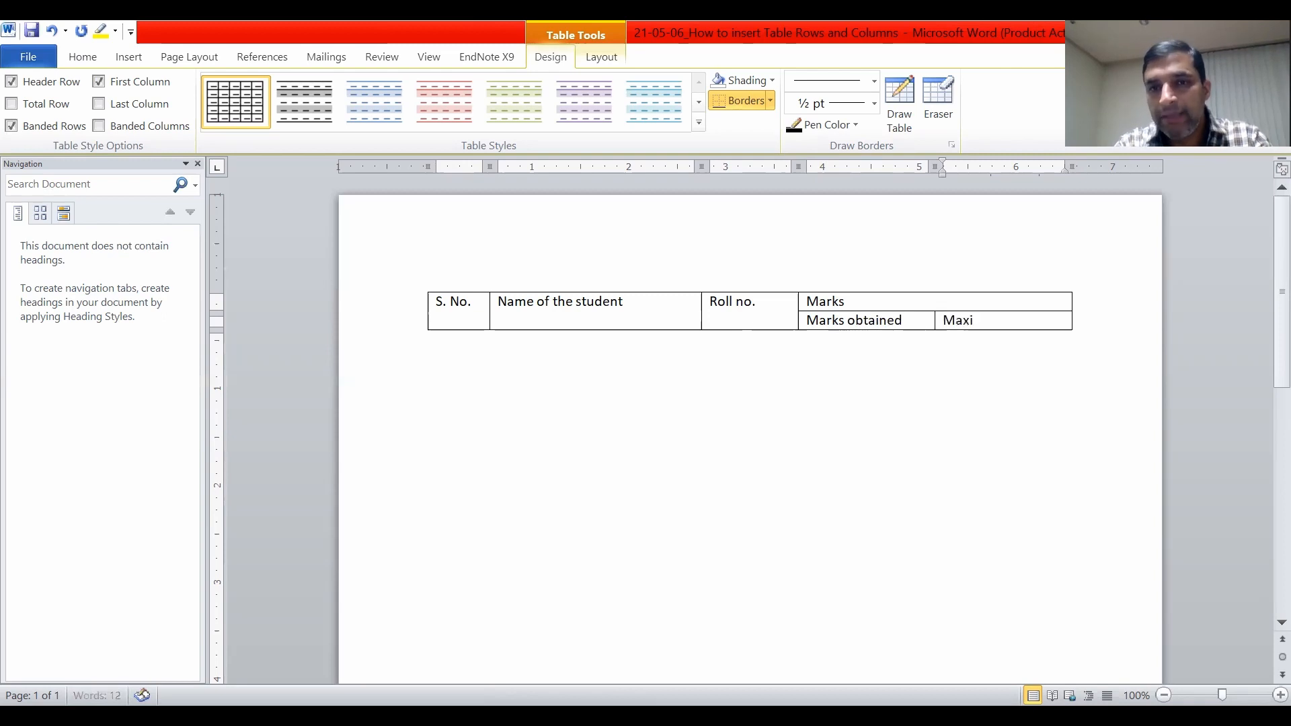
text(mum marks)
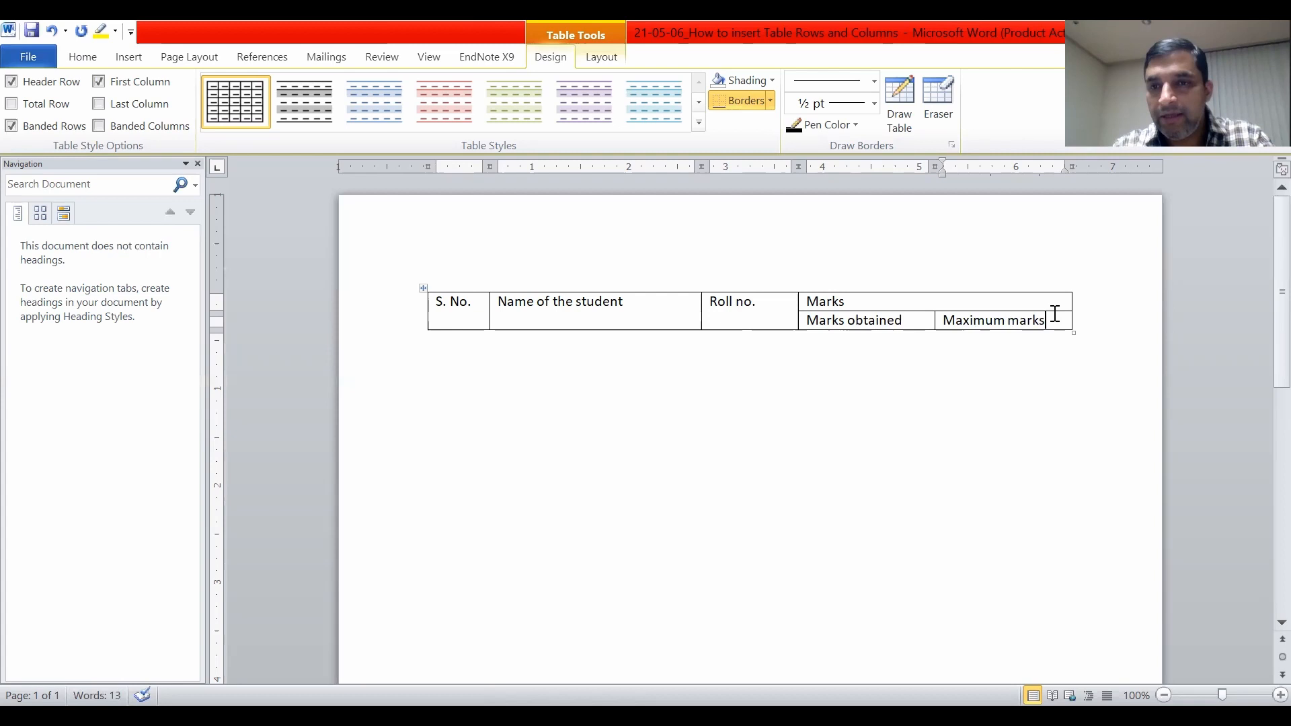
- Add nine empty rows to the table below the "Marks obtained" and "Maximum marks" sub-headings
key(Tab)
key(Tab)
key(Tab)
key(Tab)
key(Tab)
key(Tab)
key(Tab)
key(Tab)
key(Tab)
key(Tab)
key(Tab)
key(Tab)
key(Tab)
key(Tab)
key(Tab)
key(Tab)
key(Tab)
key(Tab)
key(Tab)
key(Tab)
key(Tab)
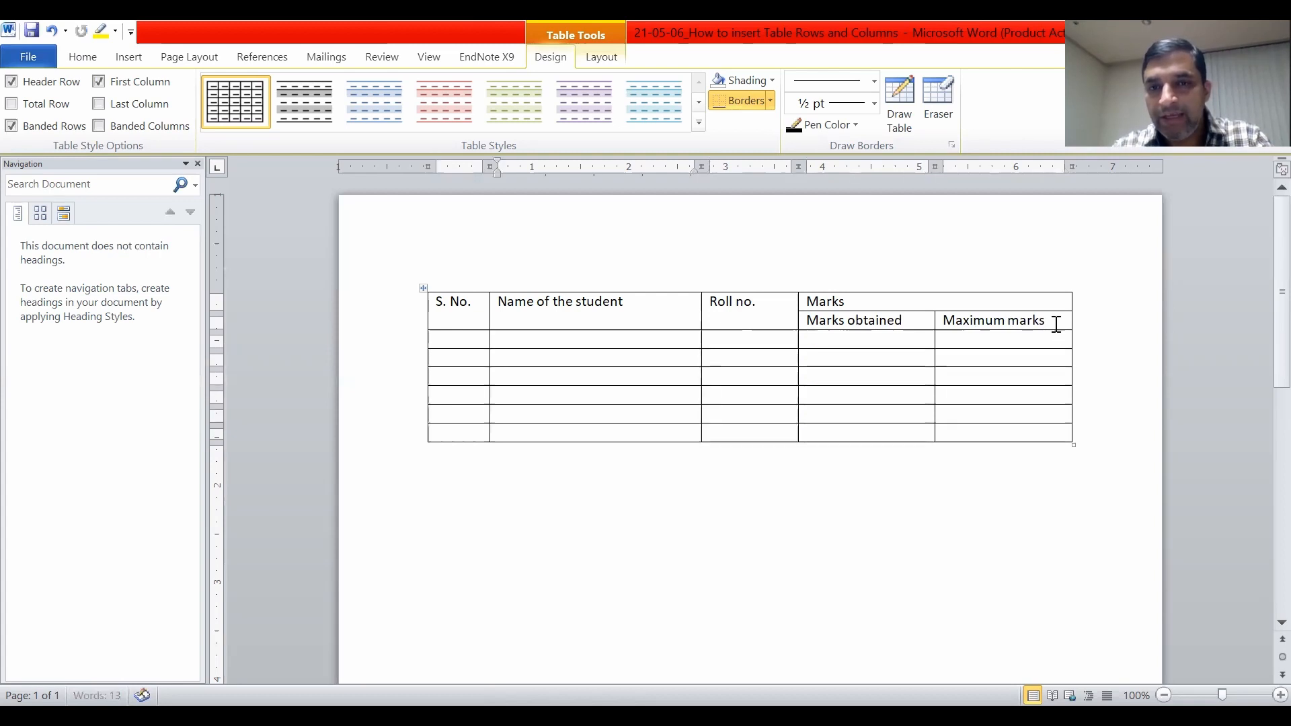
key(Tab)
key(Tab)
key(Tab)
key(Tab)
key(Tab)
key(Tab)
key(Tab)
key(Tab)
key(Tab)
key(Tab)
key(Tab)
key(Tab)
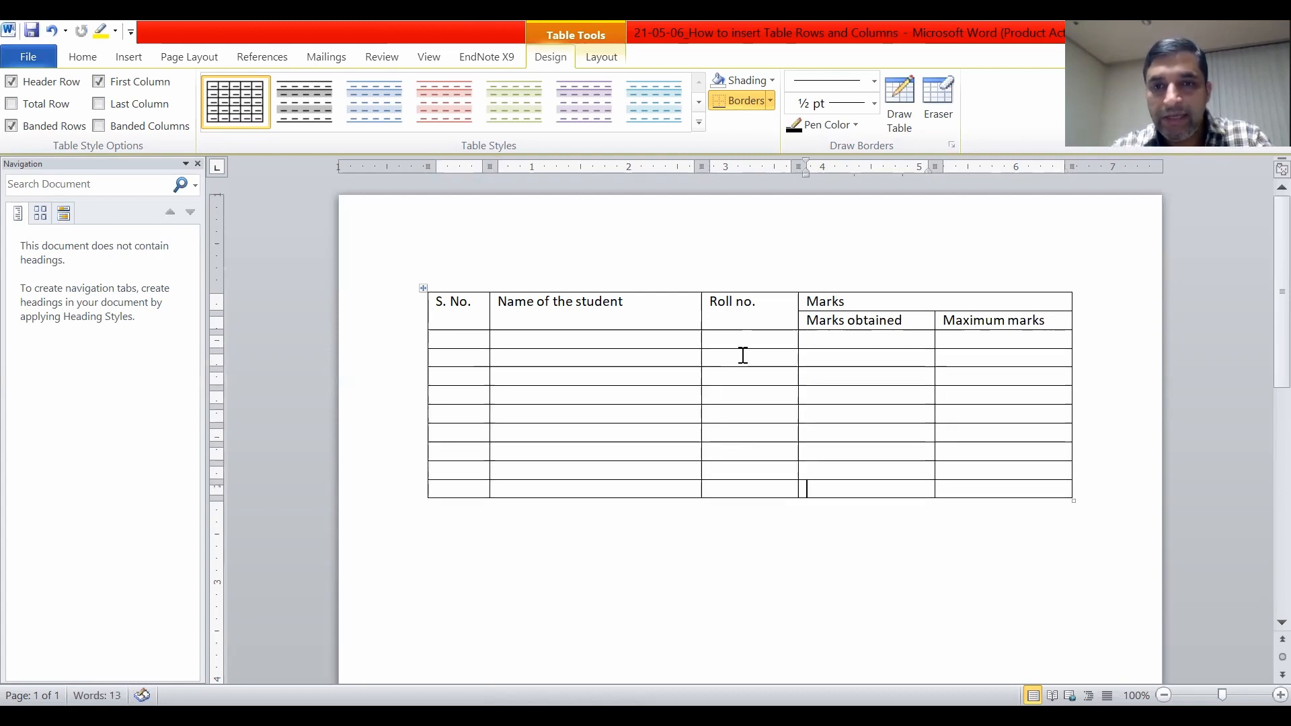
- Try centring the "Marks" header text in its cell and undo the alignment
click(829, 306)
key(ctrl+e)
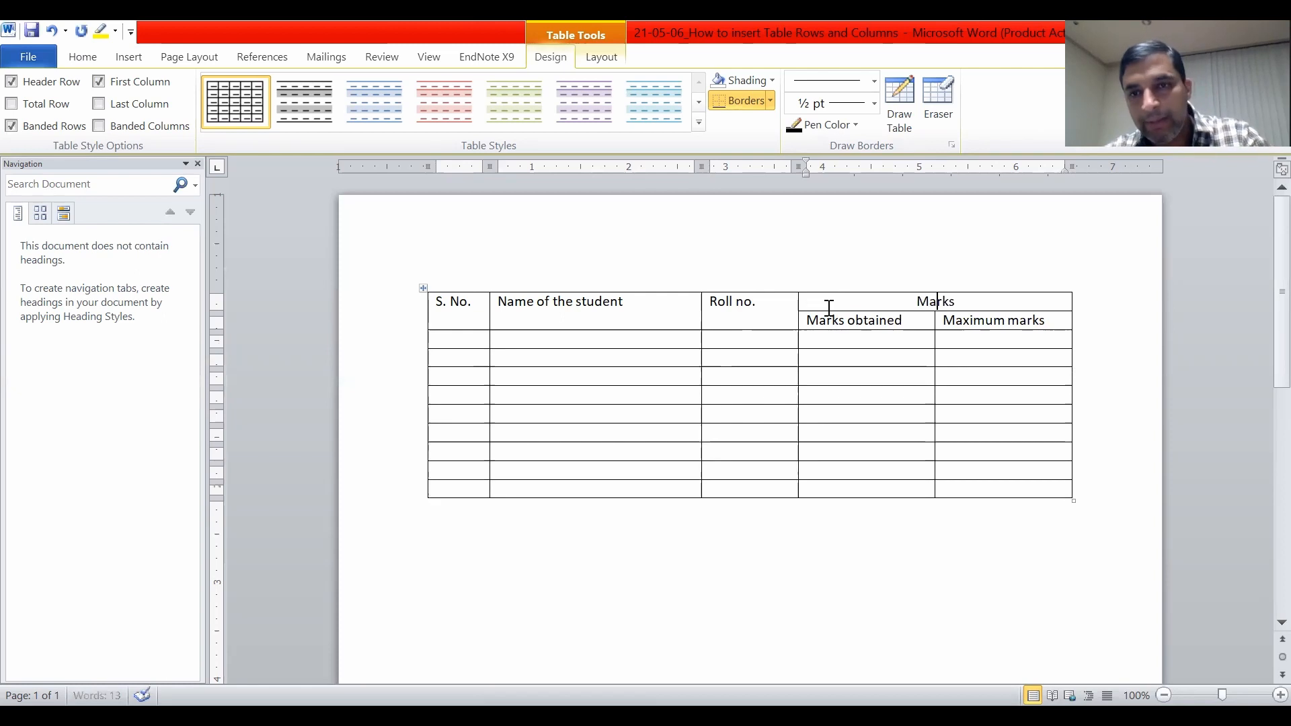
key(ctrl+z)
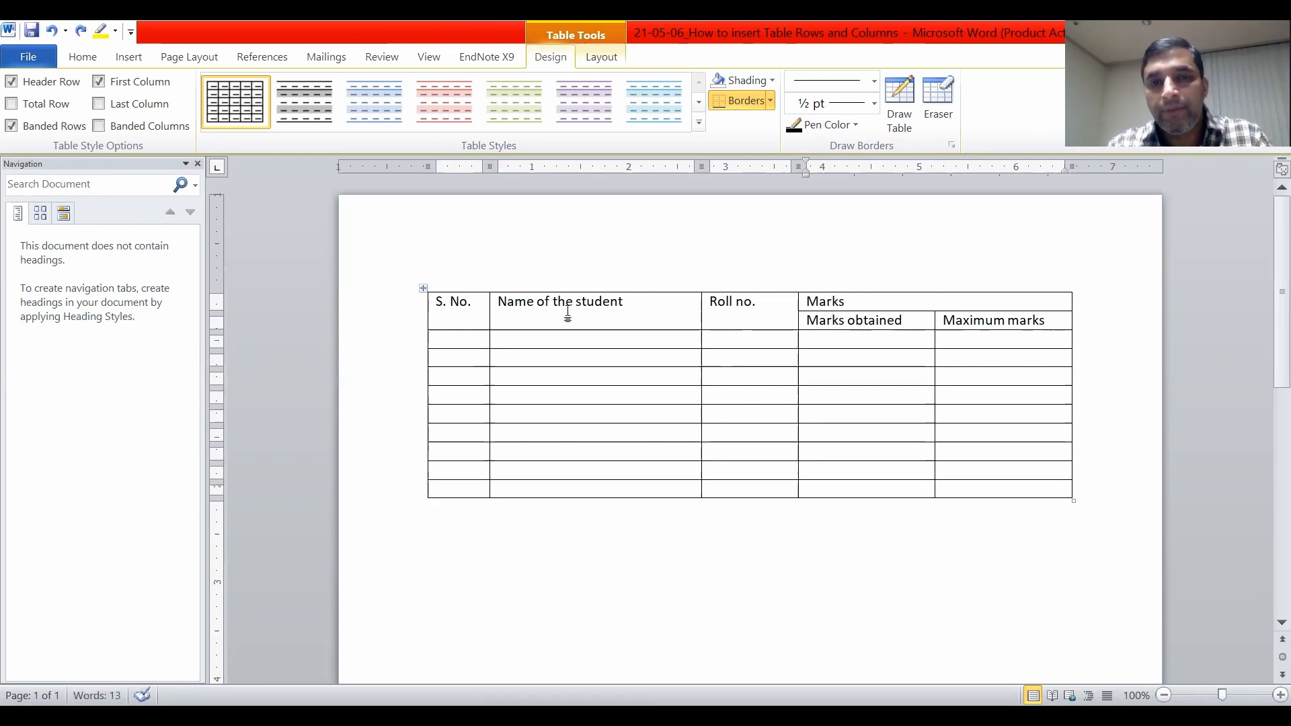
- Number the rows 1 to 8 in the "S. No." column, starting in the first empty row
click(458, 335)
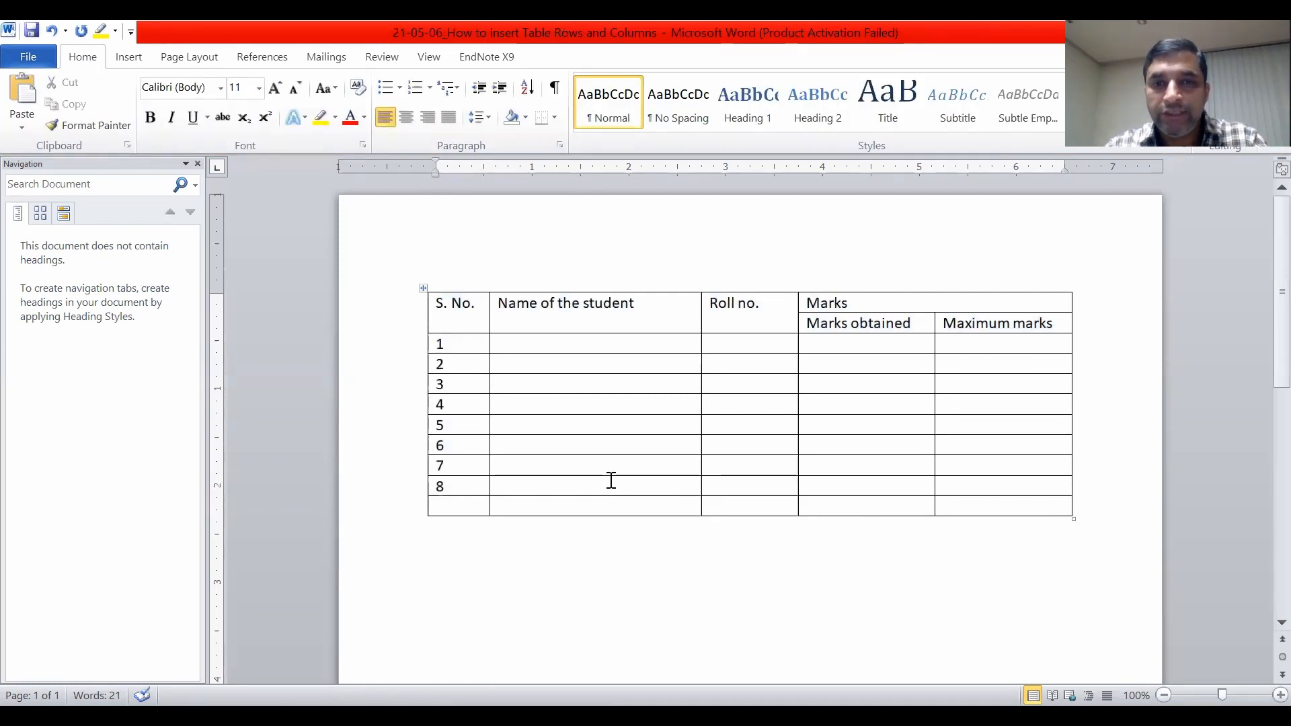